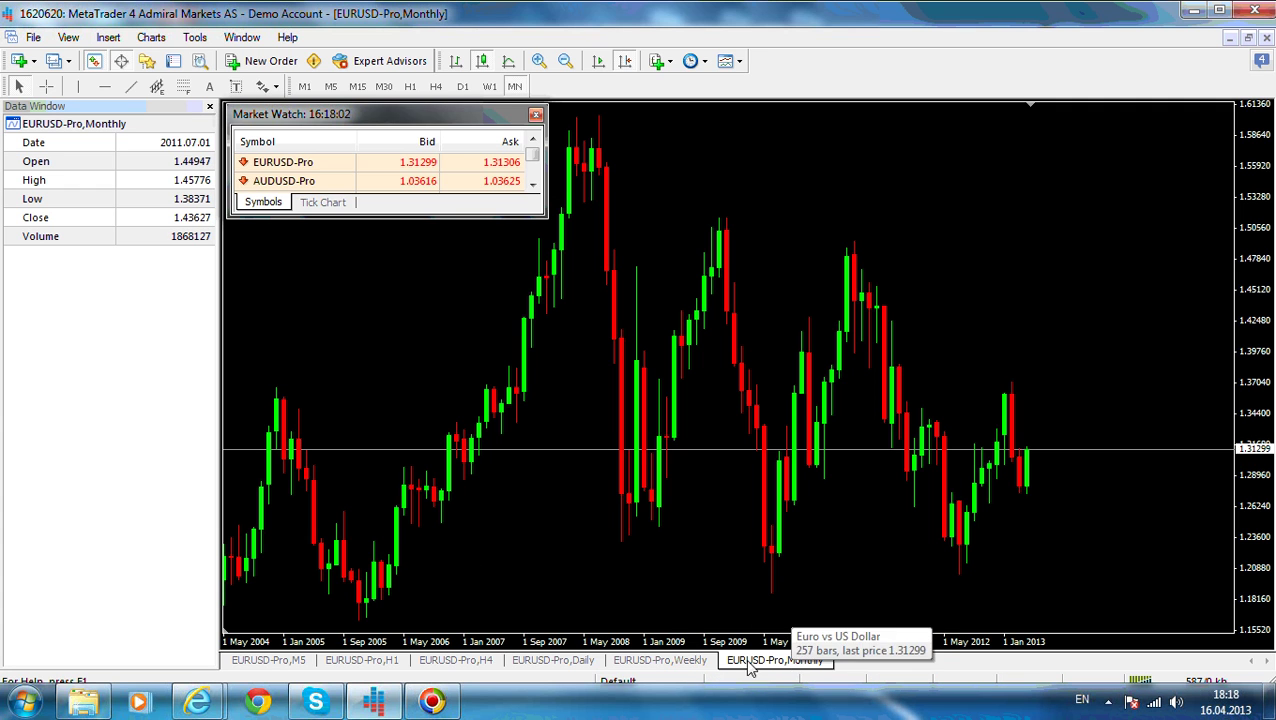
# Step: View the open EURUSD-Pro weekly, daily and M5 charts in turn
pyautogui.click(672, 662)
pyautogui.click(548, 662)
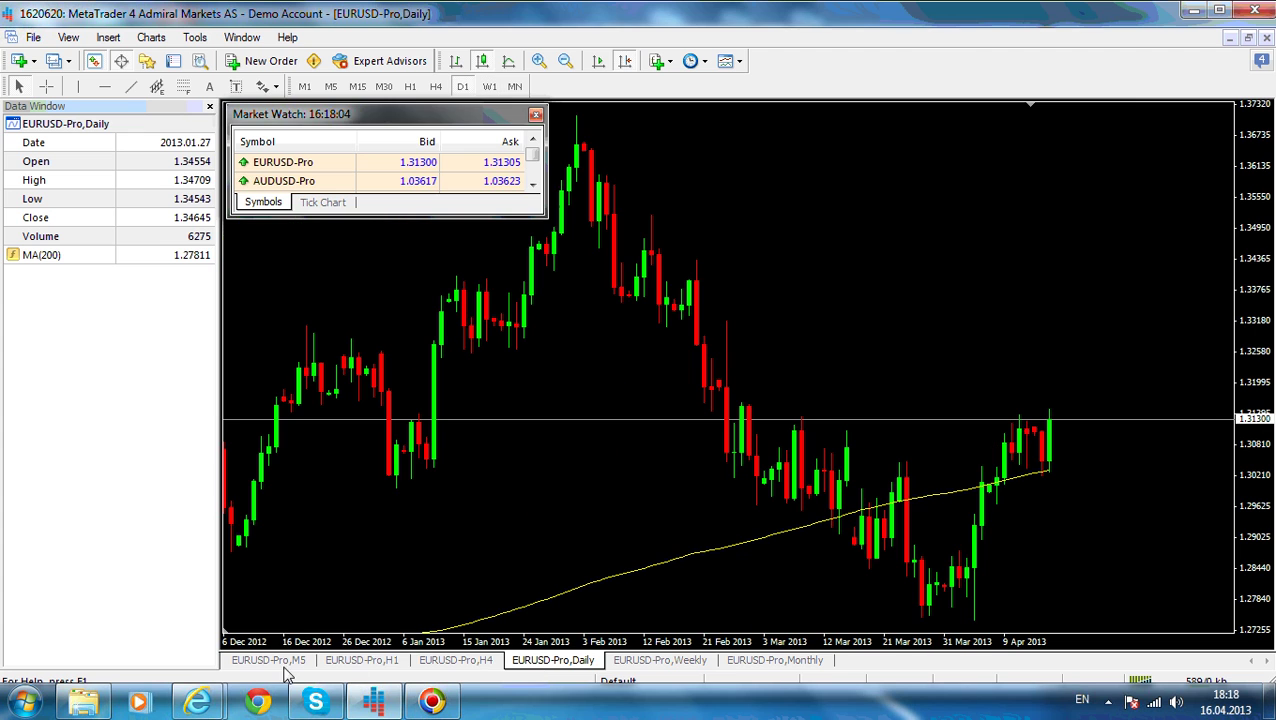
pyautogui.click(264, 662)
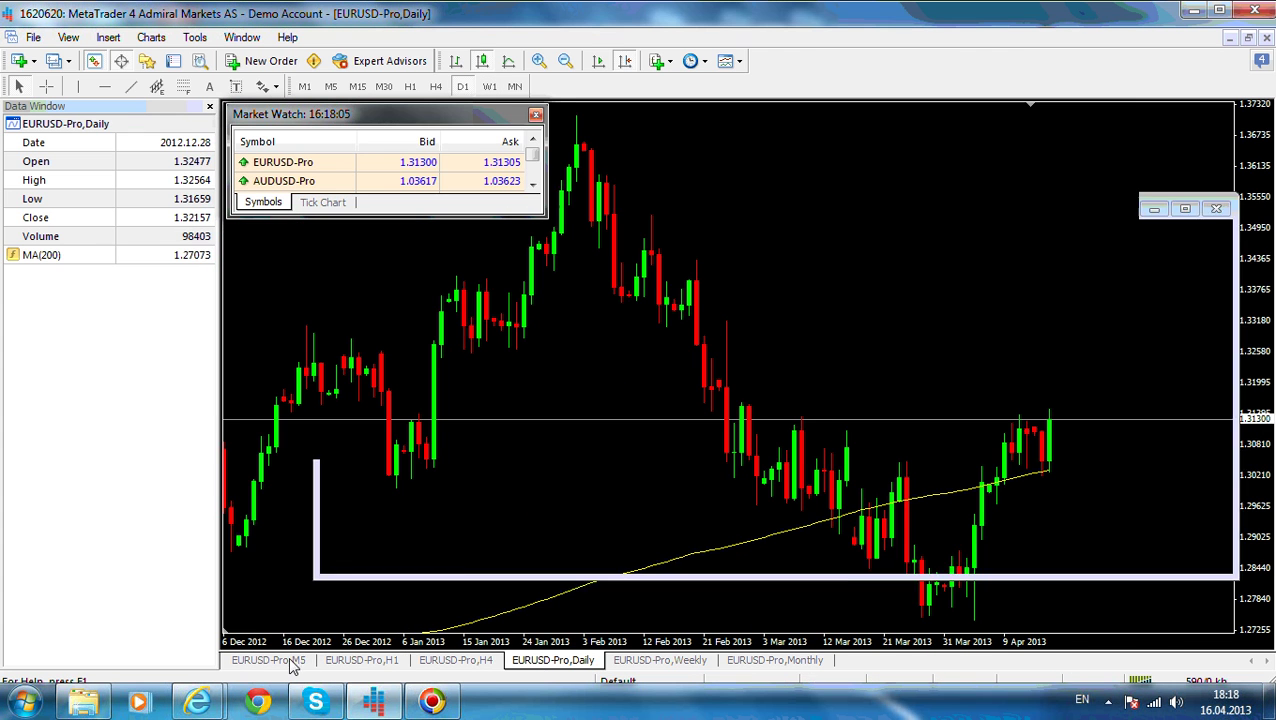
pyautogui.moveTo(945, 359); pyautogui.dragTo(367, 367)
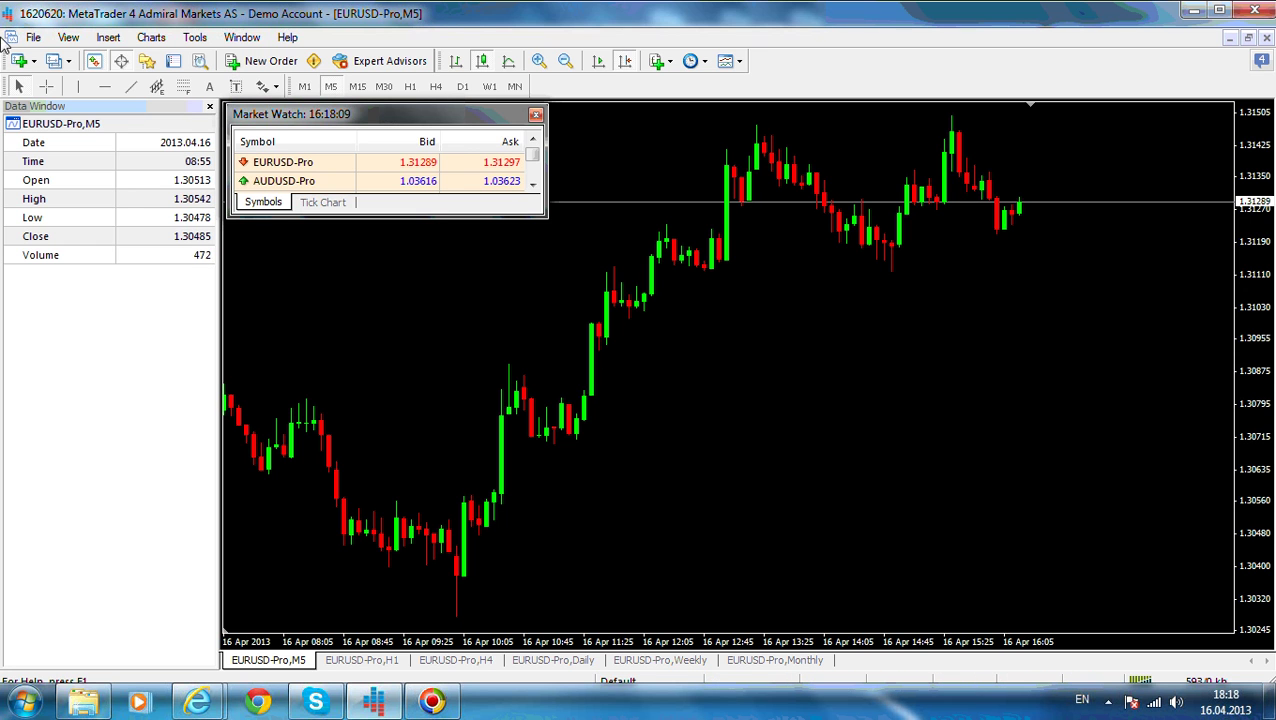
# Step: Open a new chart for the EURUSD-Pro symbol
pyautogui.click(33, 38)
pyautogui.click(80, 60)
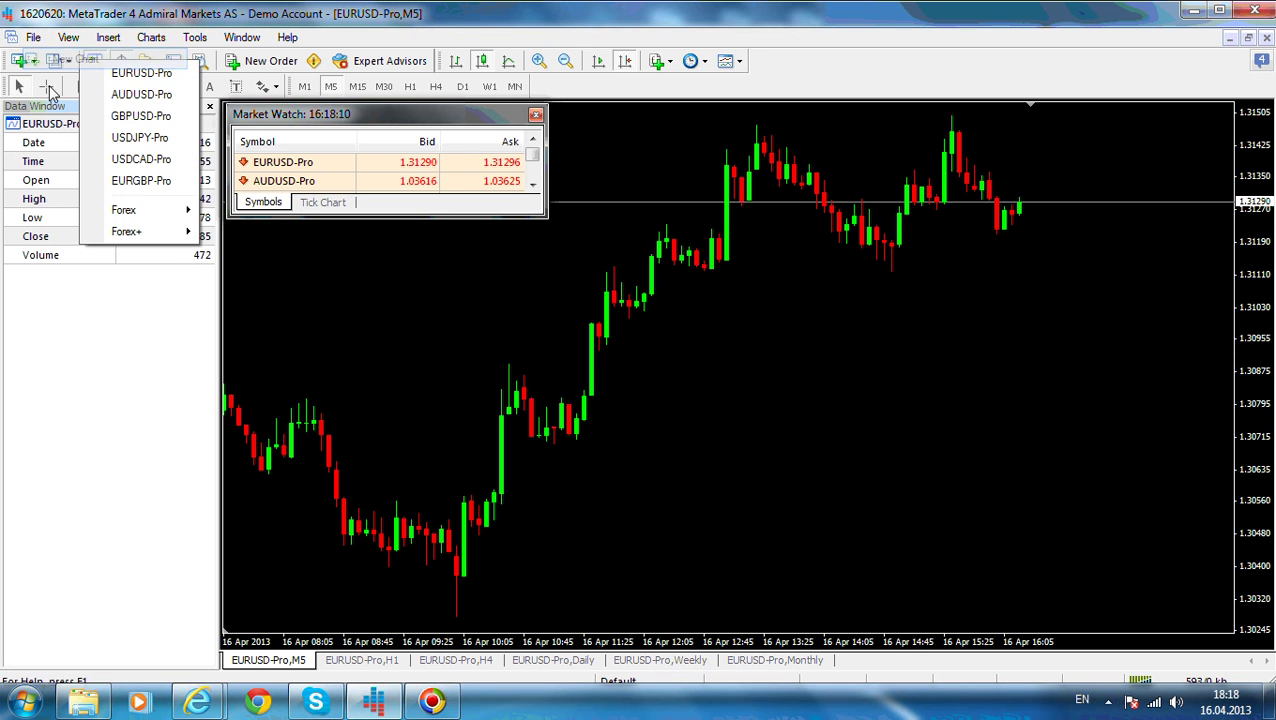
pyautogui.click(167, 80)
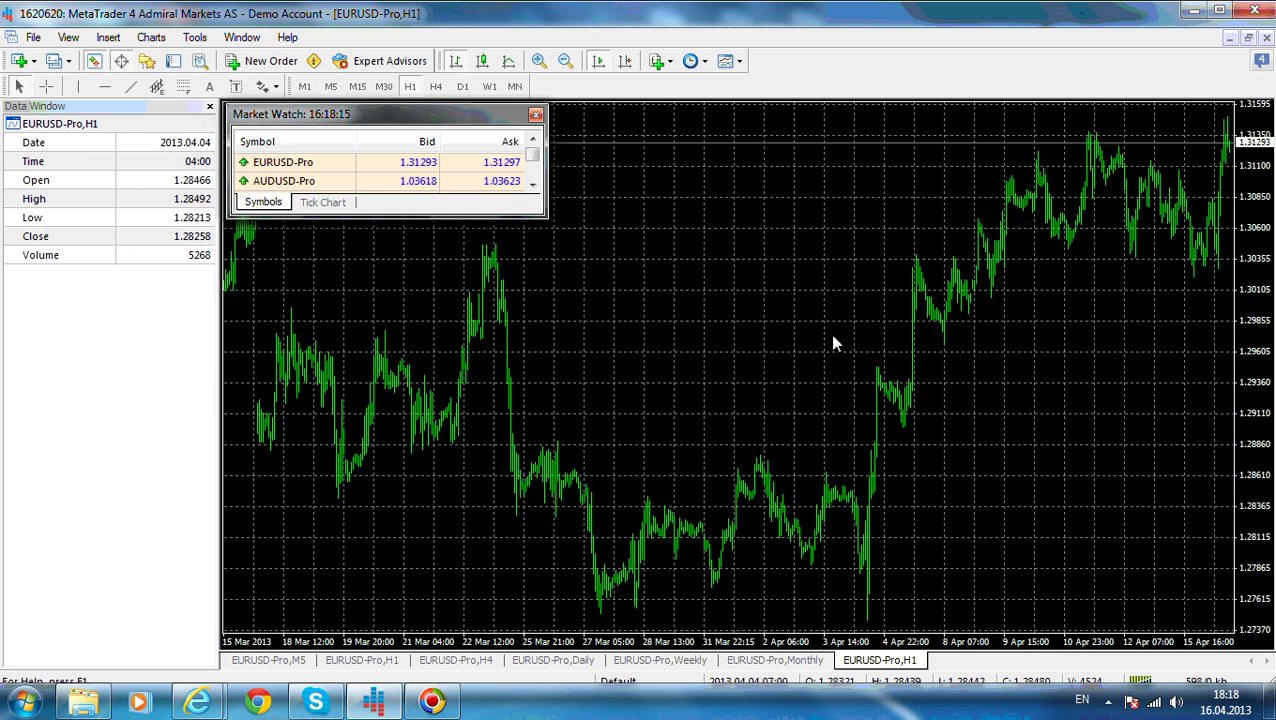
# Step: Set the new EURUSD-Pro H1 chart's background colour to MintCream in its properties
pyautogui.rightClick(700, 346)
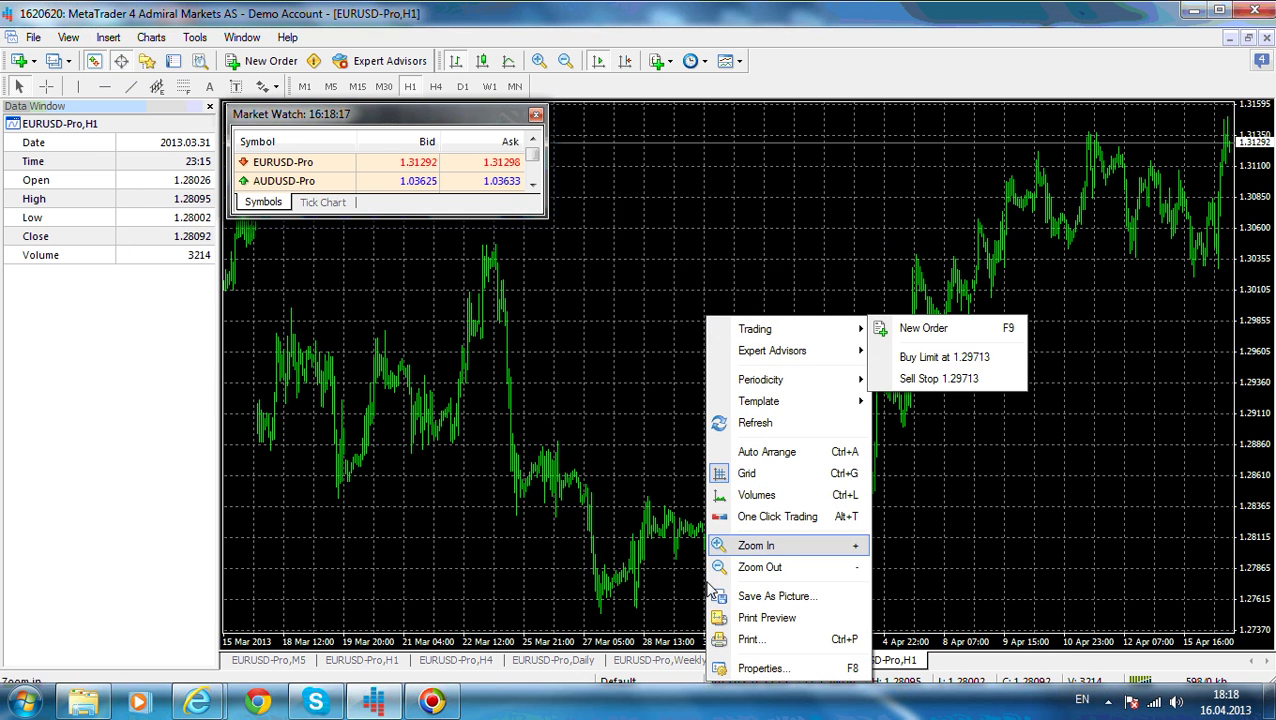
pyautogui.click(765, 668)
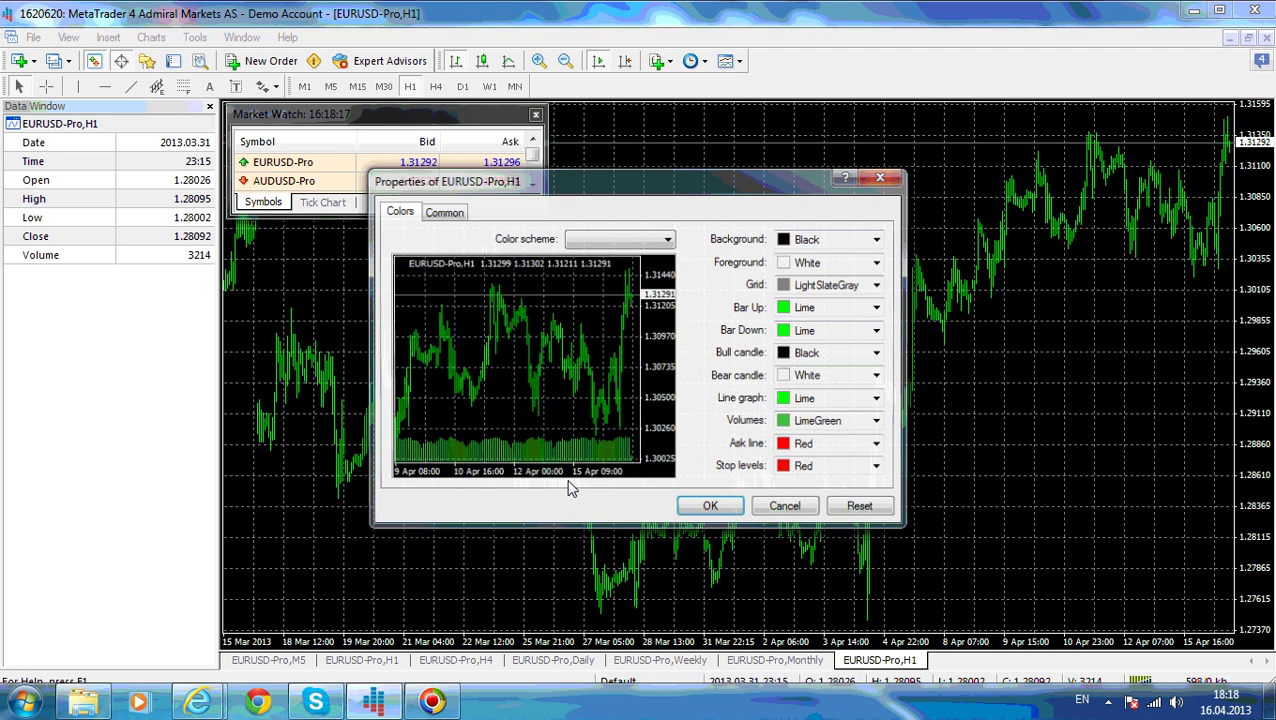
pyautogui.click(877, 241)
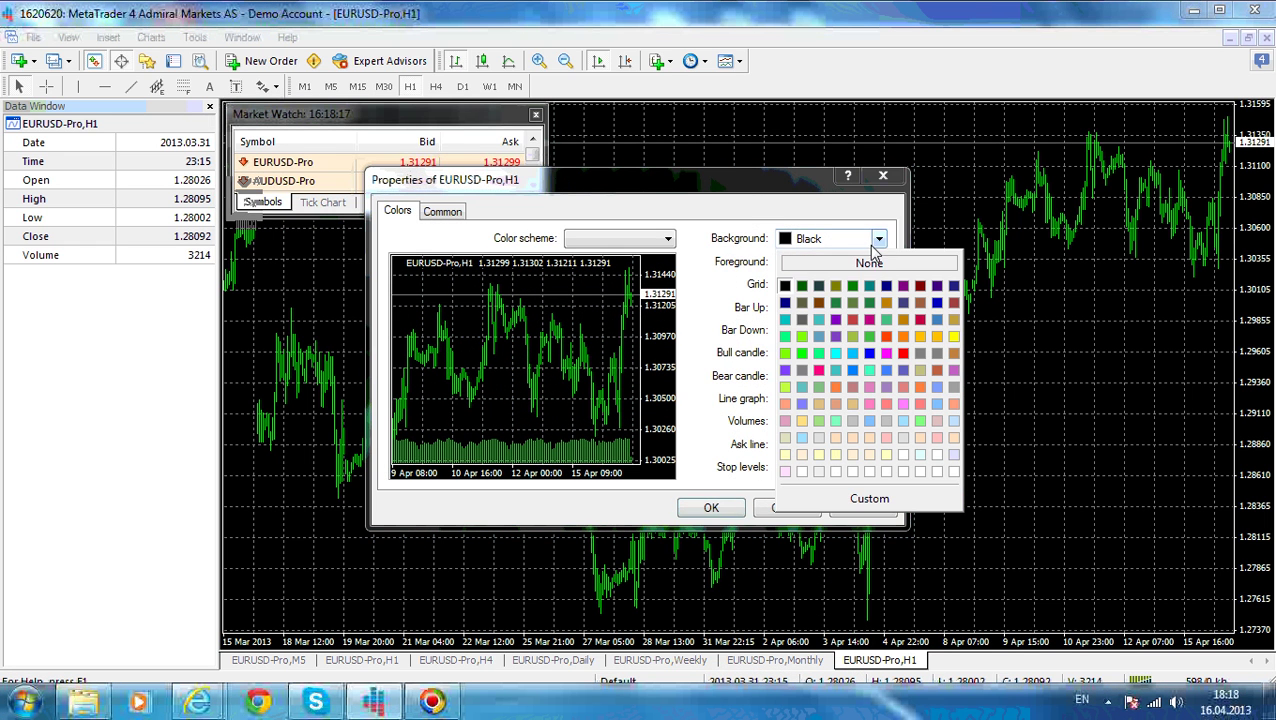
pyautogui.click(920, 472)
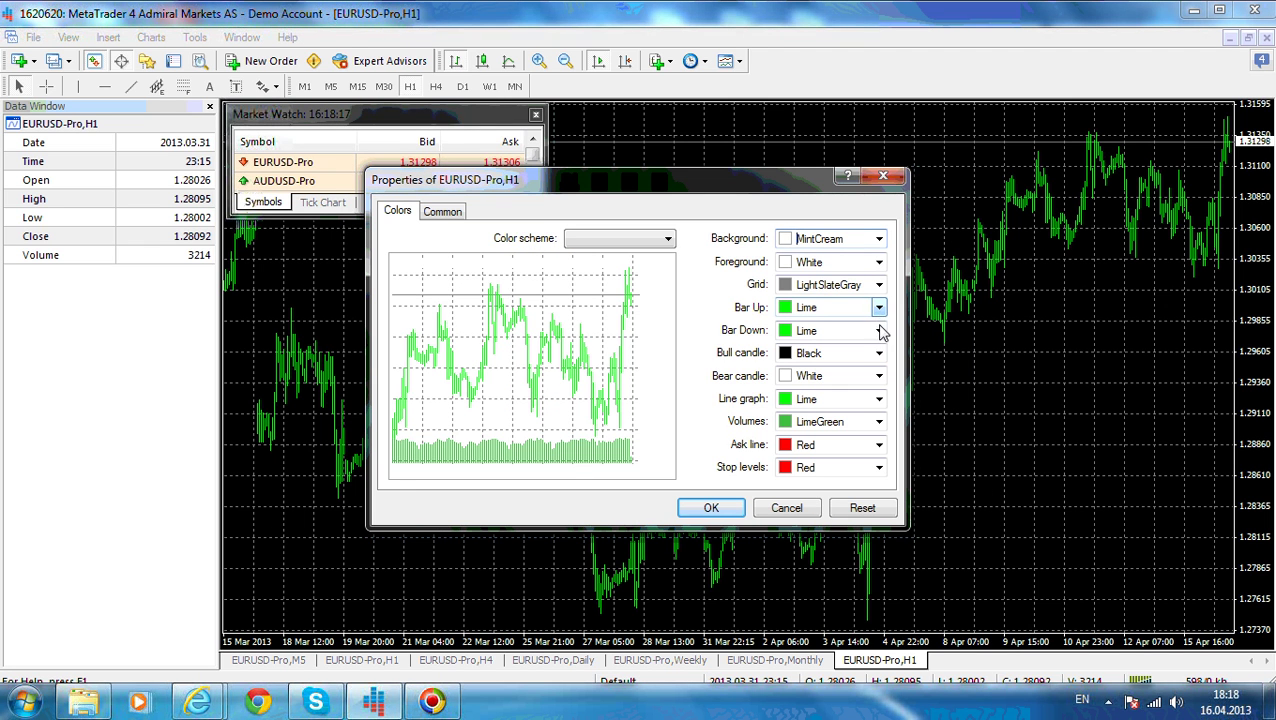
# Step: Set the chart's bar down colour to Red, bull candle to Lime and bear candle to Red
pyautogui.click(879, 331)
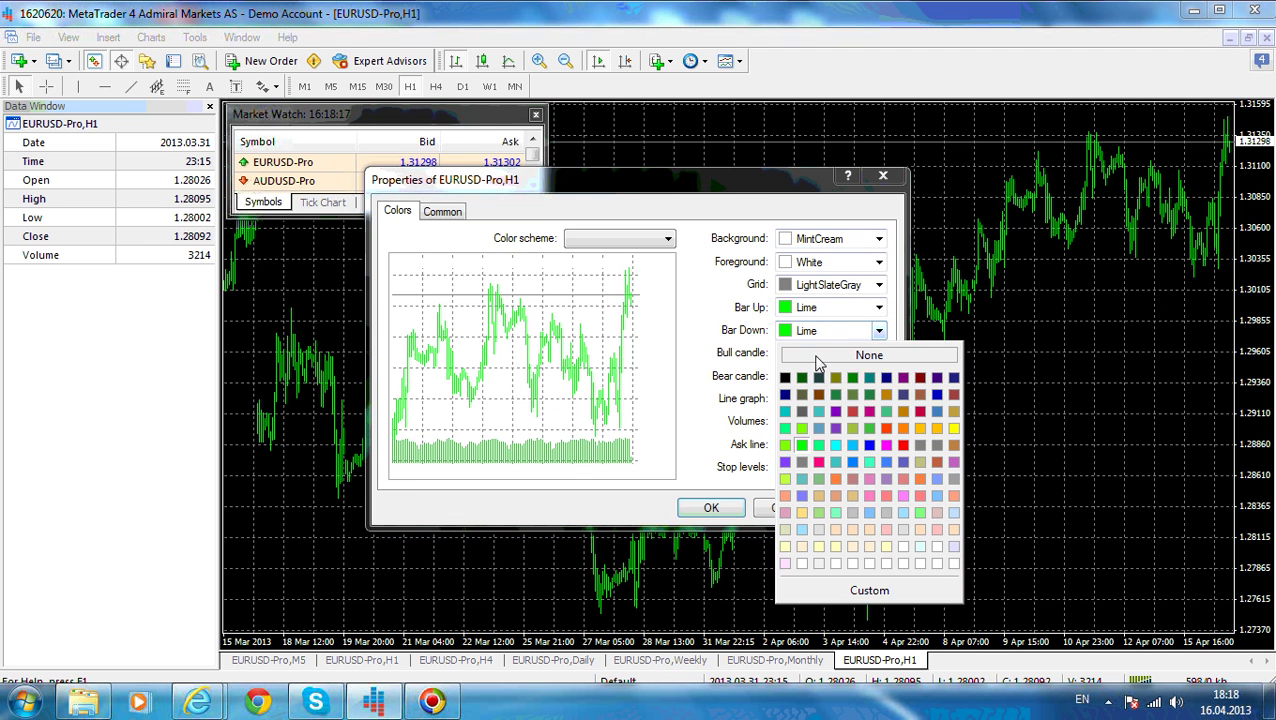
pyautogui.click(903, 465)
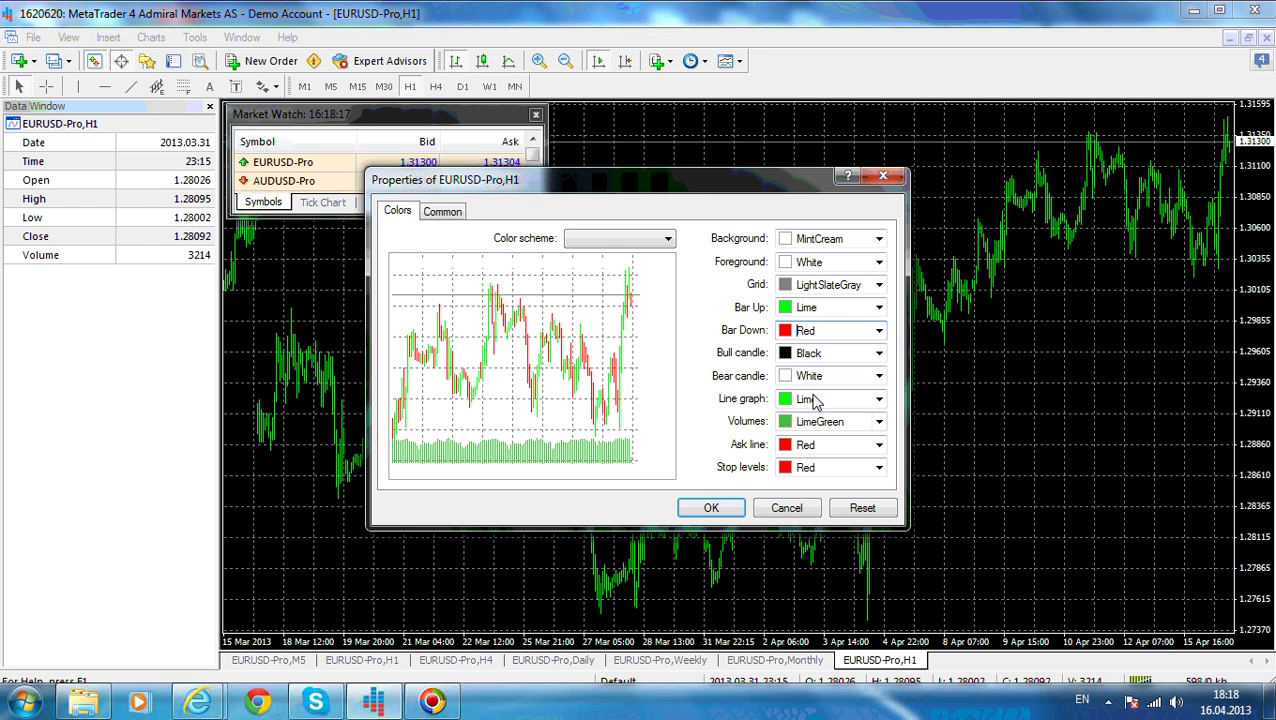
pyautogui.click(879, 353)
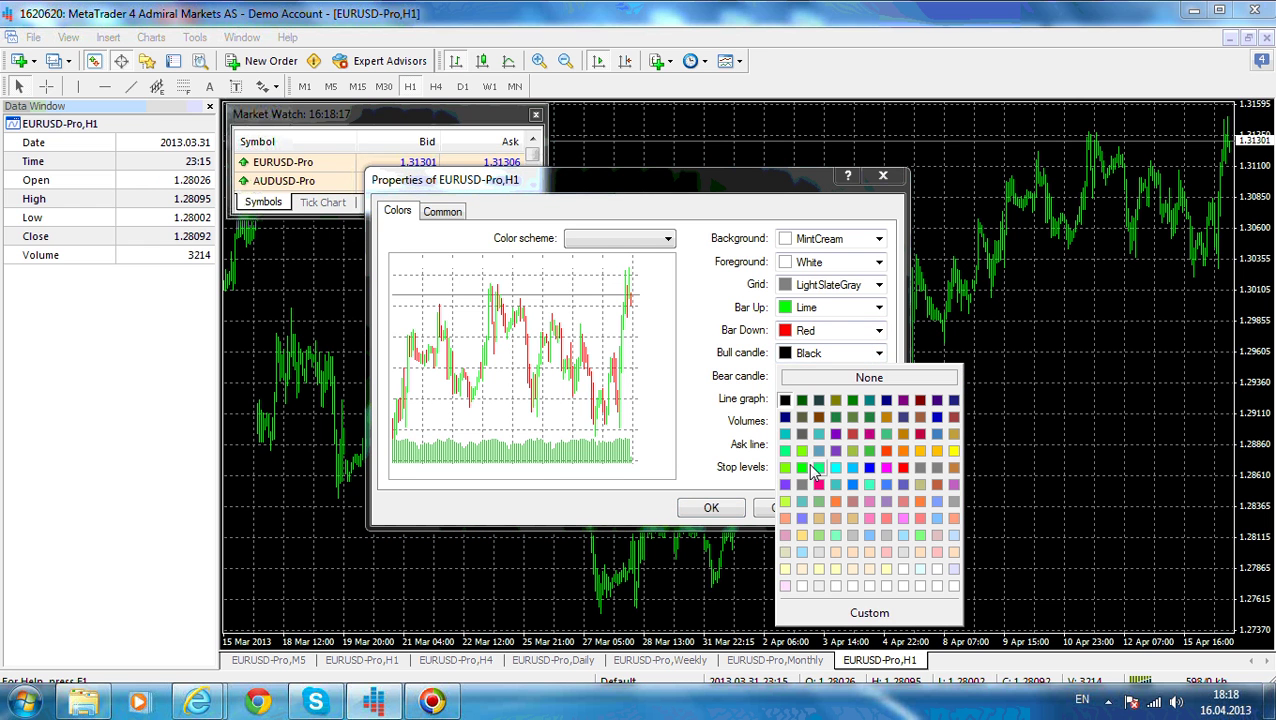
pyautogui.click(822, 470)
pyautogui.click(879, 376)
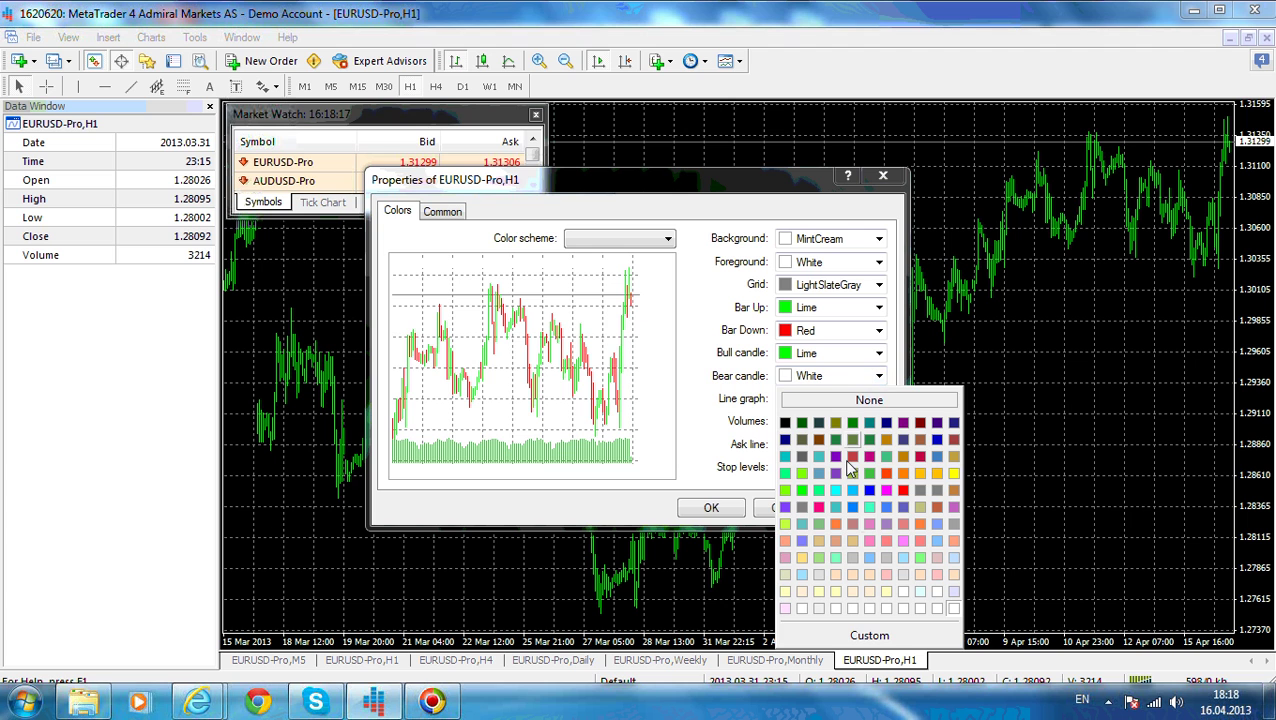
pyautogui.click(903, 490)
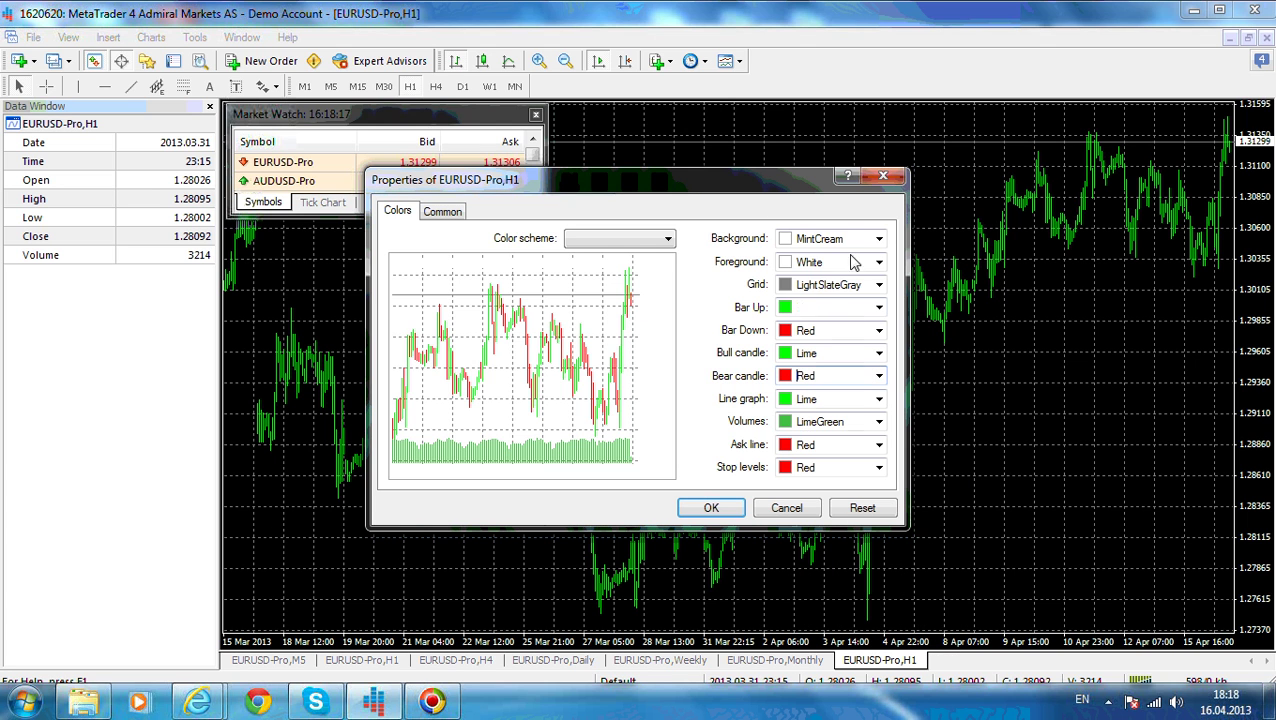
# Step: Switch the chart to candlesticks with chart shift on and autoscroll and grid off, and apply the properties
pyautogui.click(459, 218)
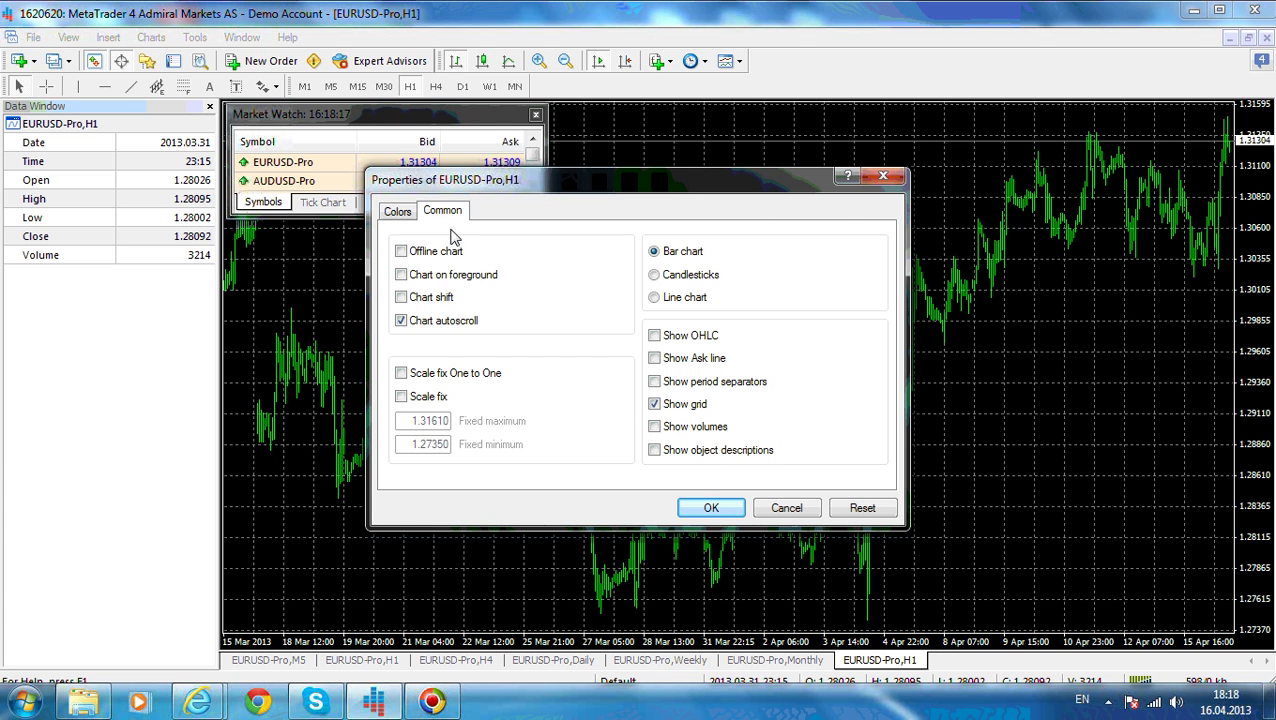
pyautogui.click(437, 326)
pyautogui.click(700, 276)
pyautogui.click(684, 407)
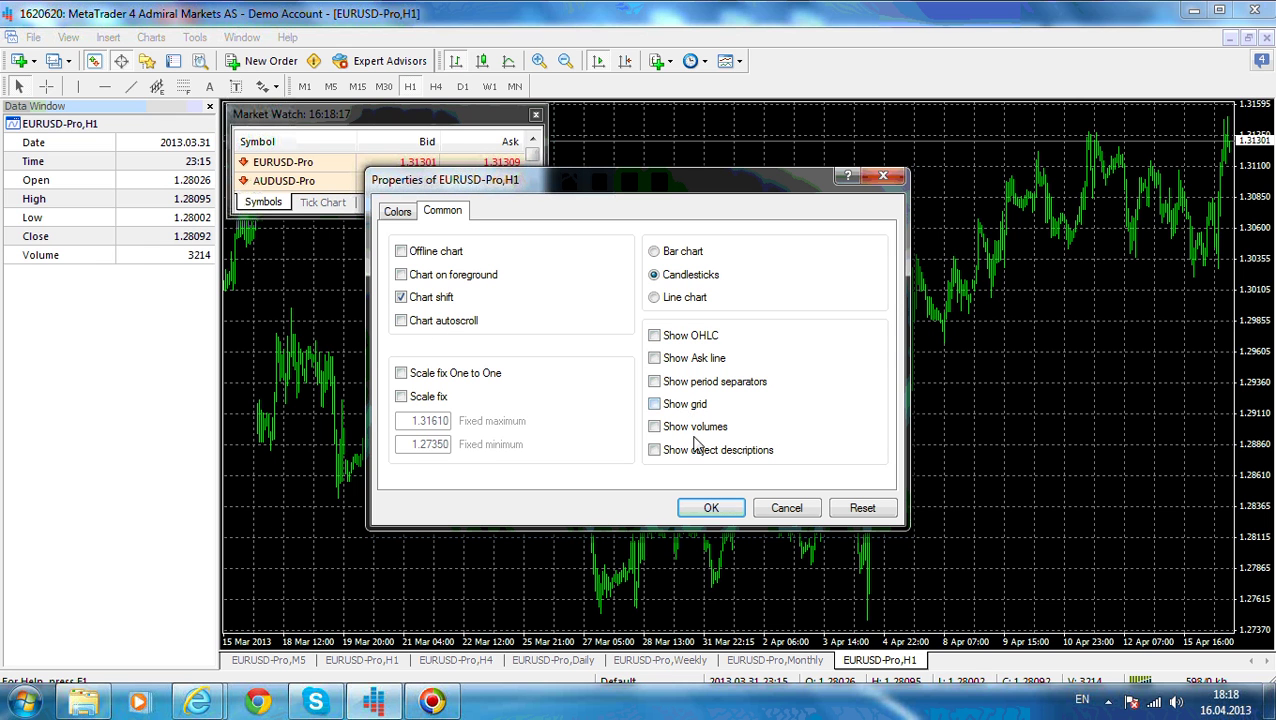
pyautogui.click(720, 507)
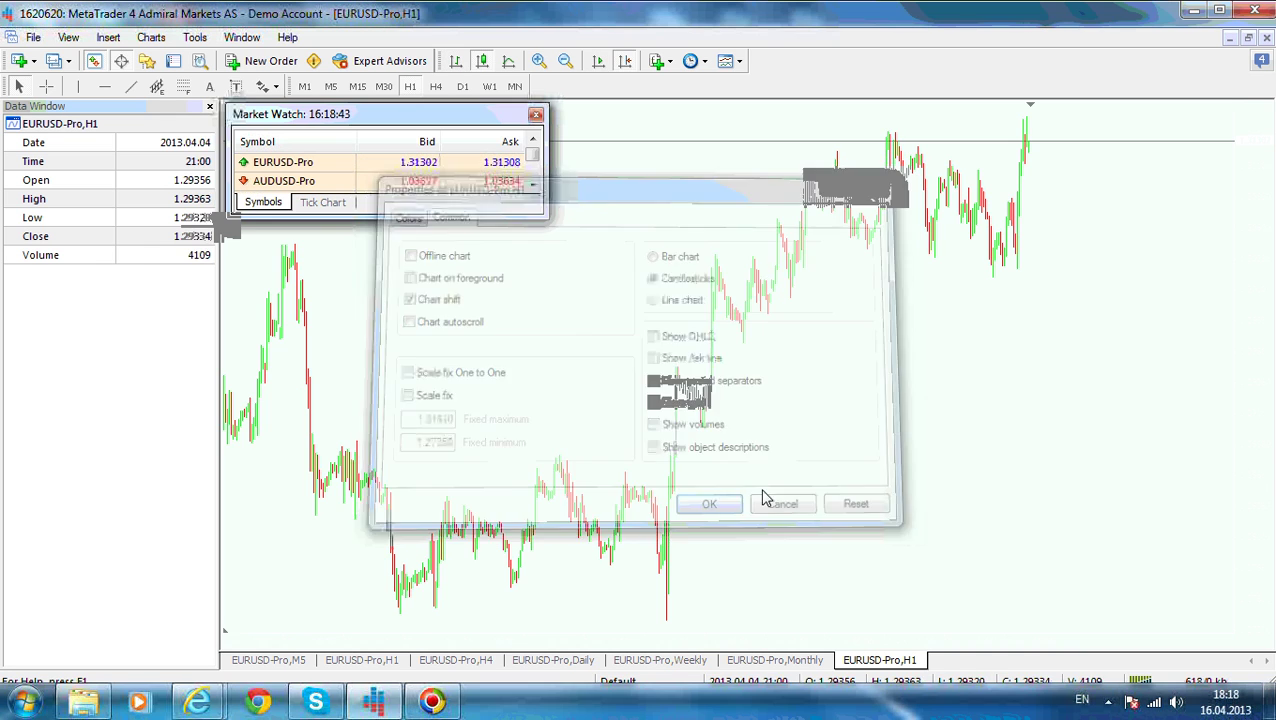
# Step: Examine the H1 chart's recent and earlier price swings at closer and wider zoom levels
pyautogui.click(543, 65)
pyautogui.scroll(-10, 857, 305)
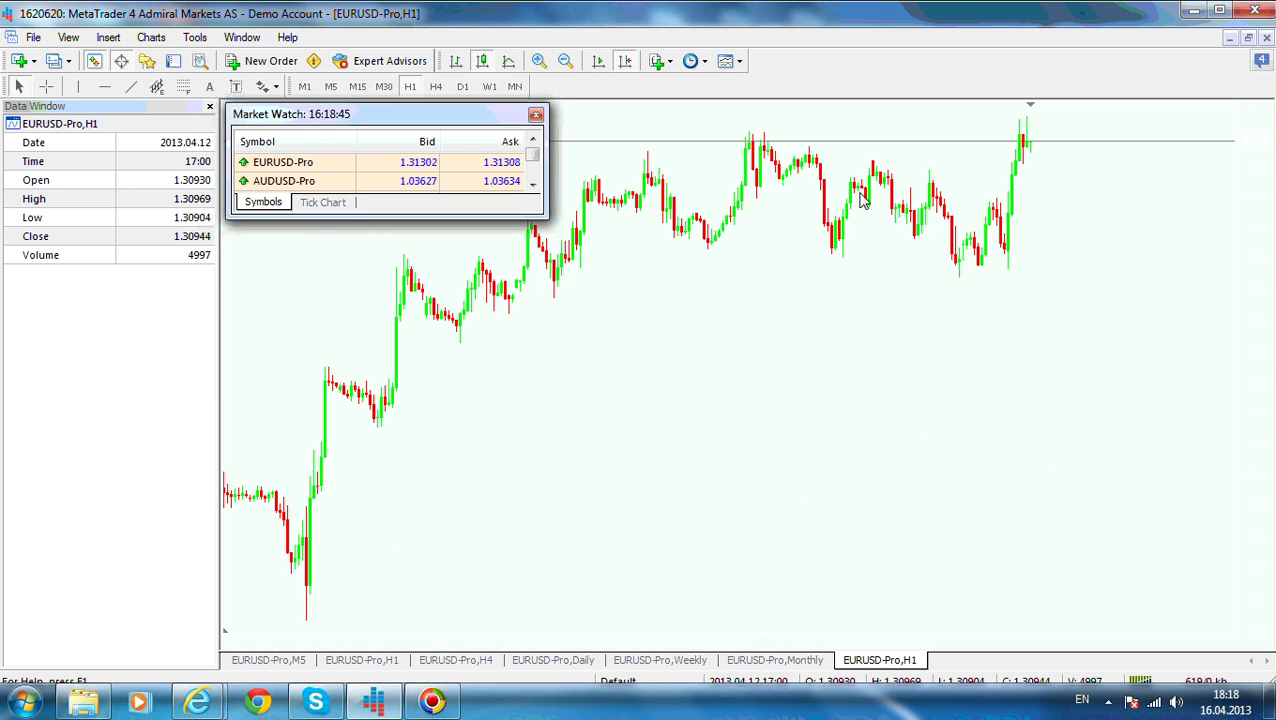
pyautogui.scroll(3, 789, 447)
pyautogui.scroll(-3, 755, 439)
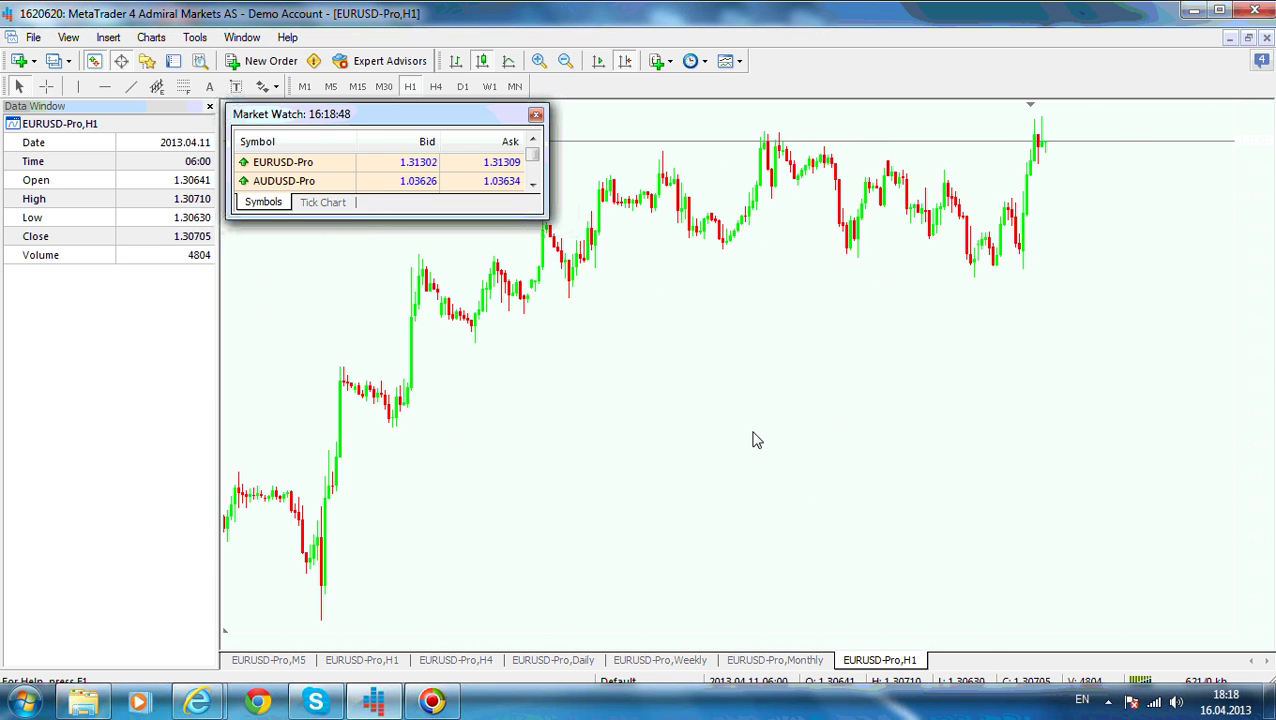
pyautogui.scroll(2, 725, 425)
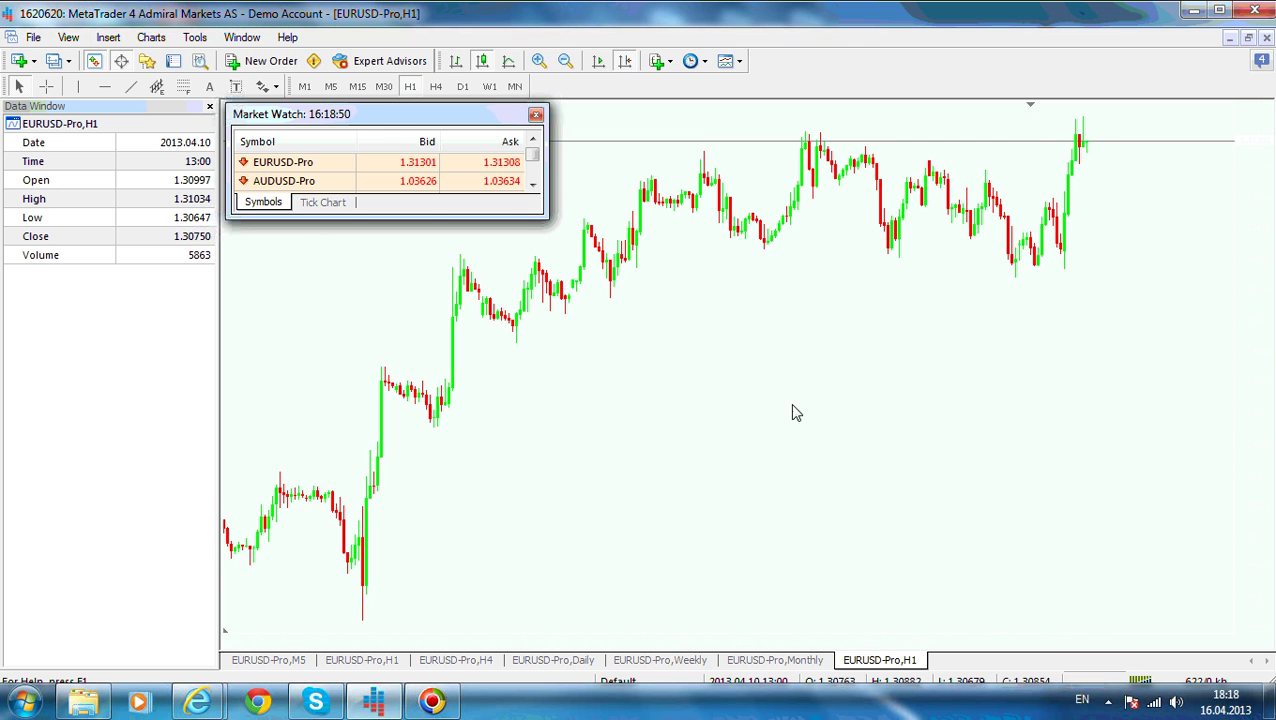
pyautogui.click(565, 60)
pyautogui.moveTo(615, 293); pyautogui.dragTo(636, 234)
pyautogui.moveTo(407, 313); pyautogui.dragTo(889, 313)
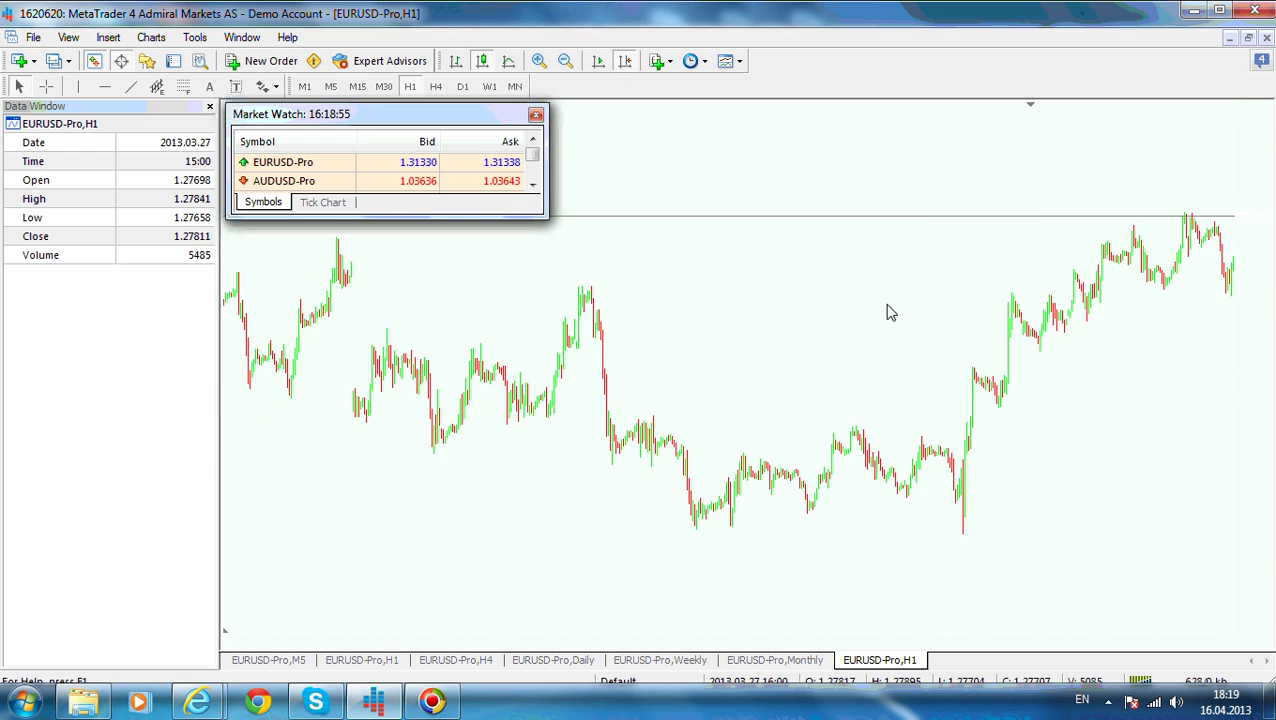
pyautogui.moveTo(555, 333); pyautogui.dragTo(597, 372)
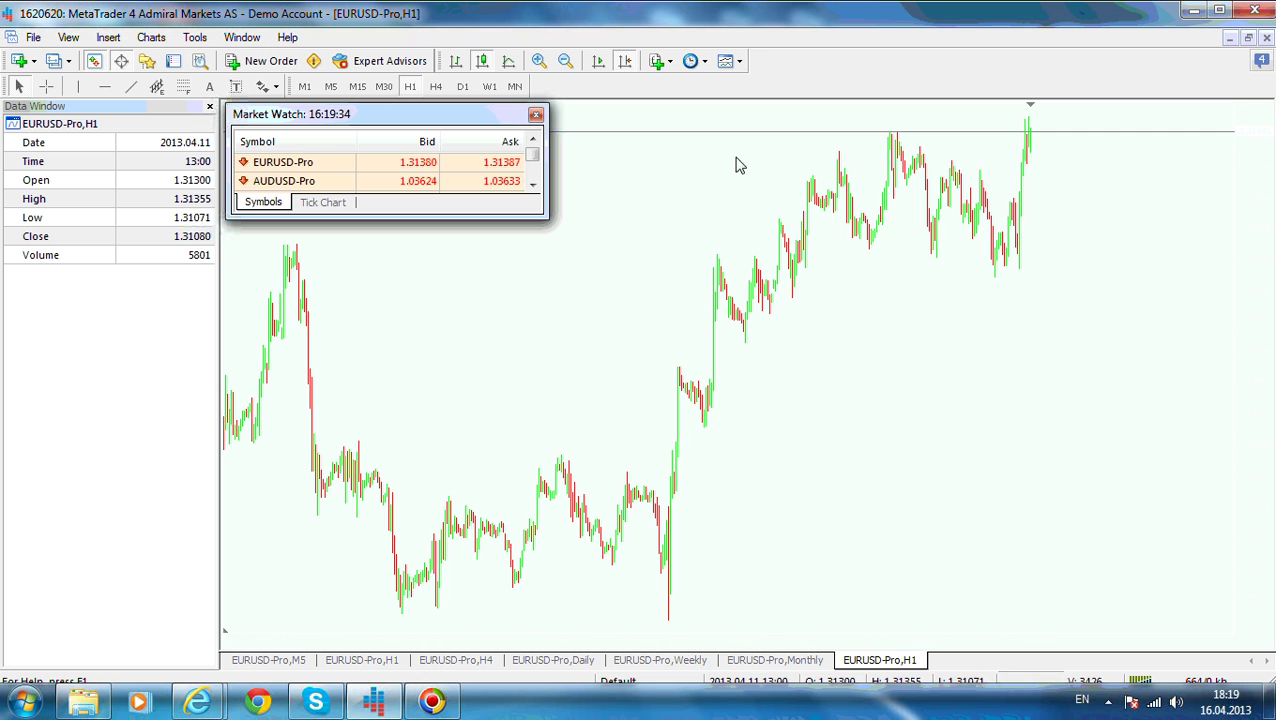
# Step: Draw a Fibonacci retracement from the 4 April 2013 swing low up to the 11 April 2013 swing high
pyautogui.click(108, 37)
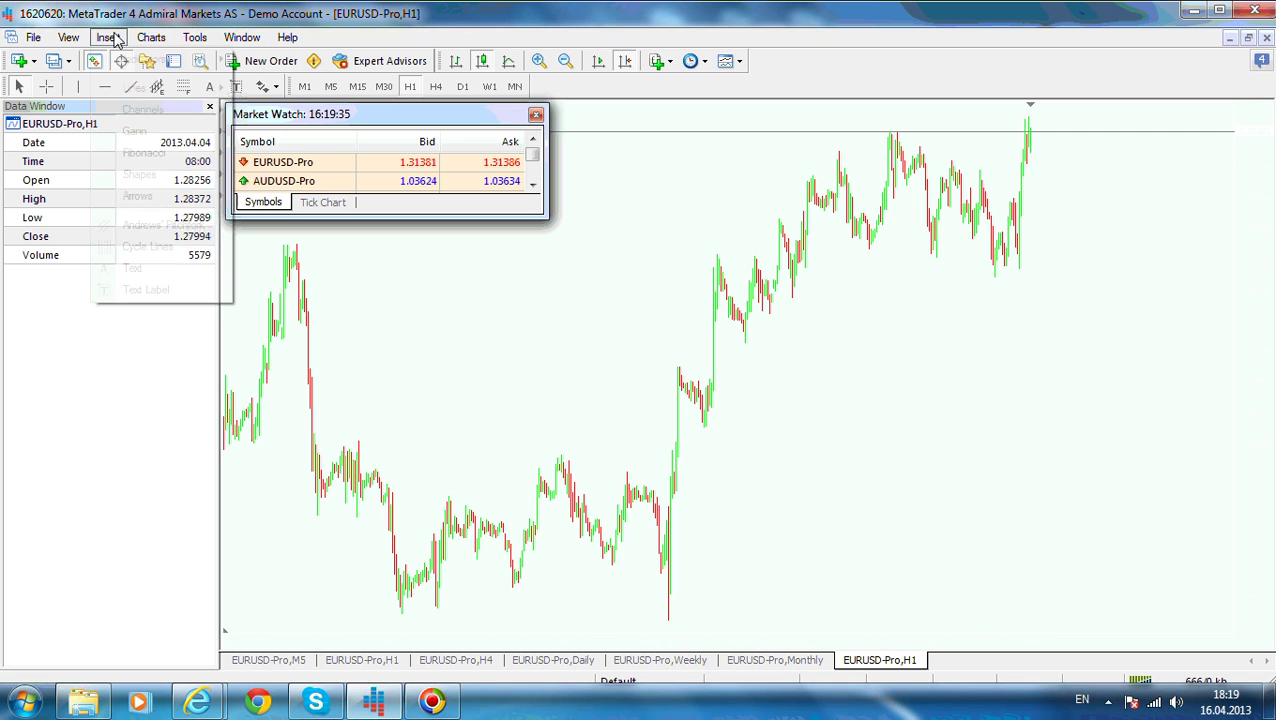
pyautogui.moveTo(133, 162)
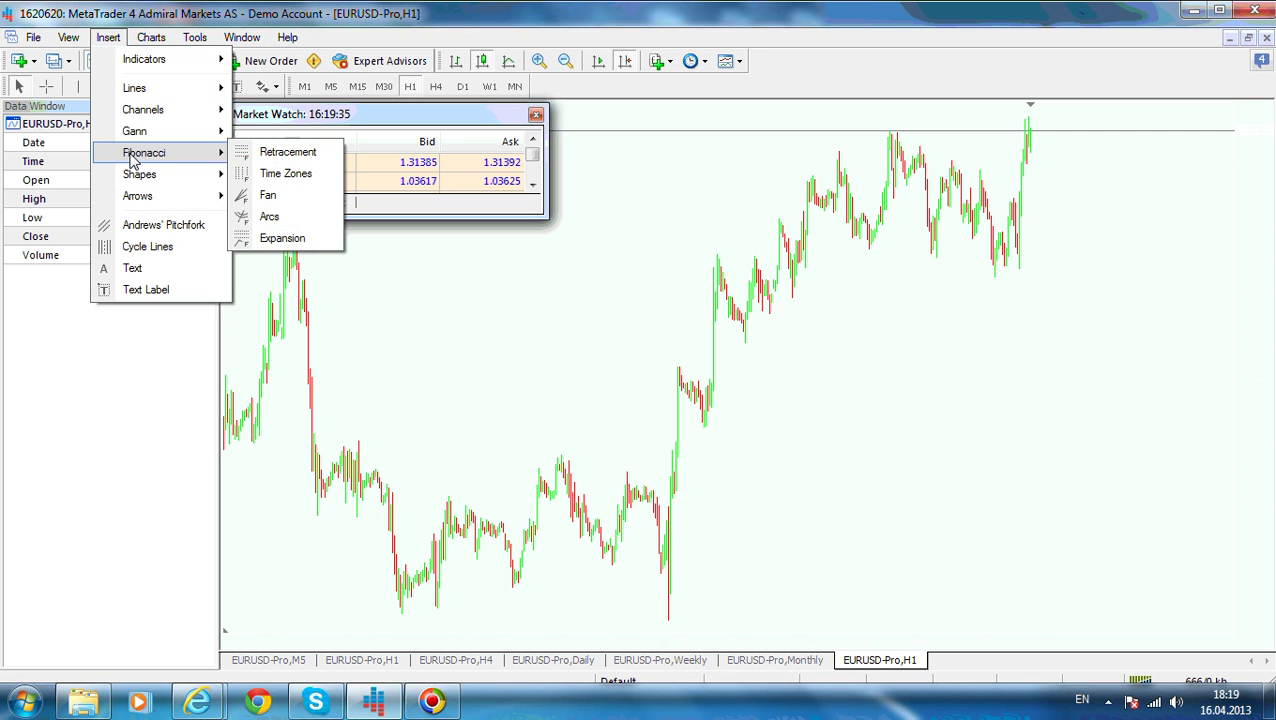
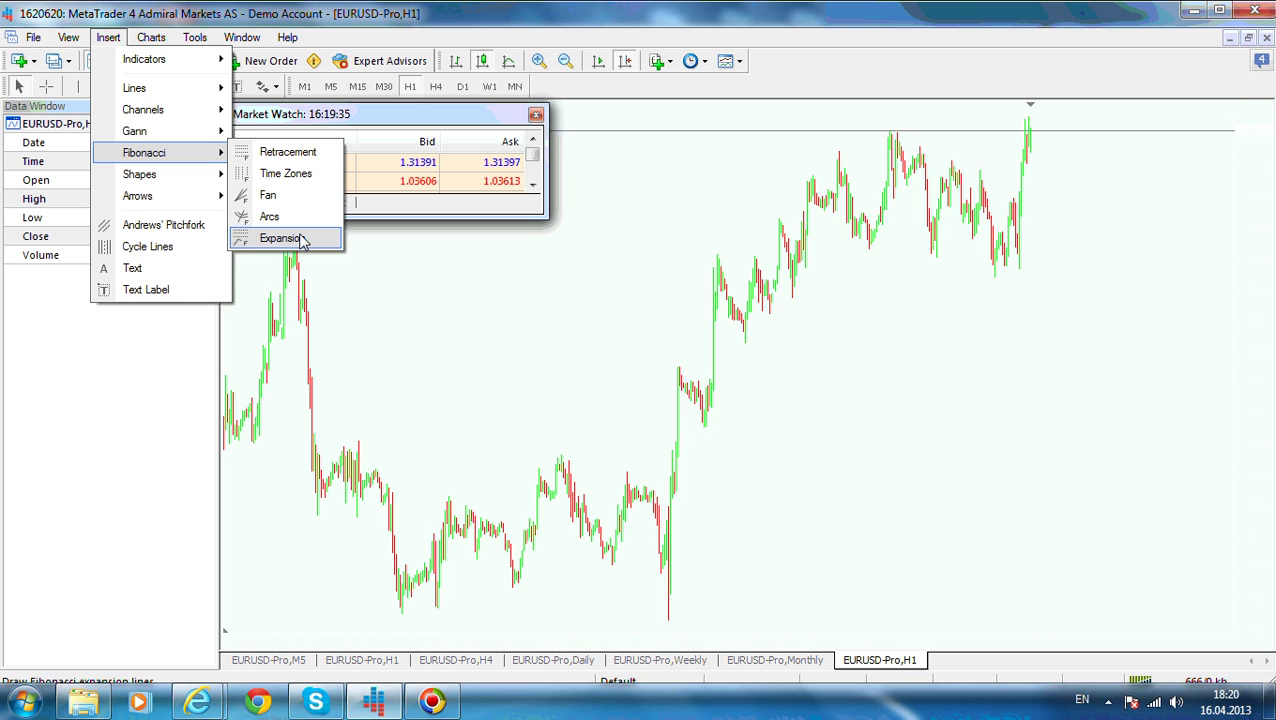
pyautogui.click(297, 155)
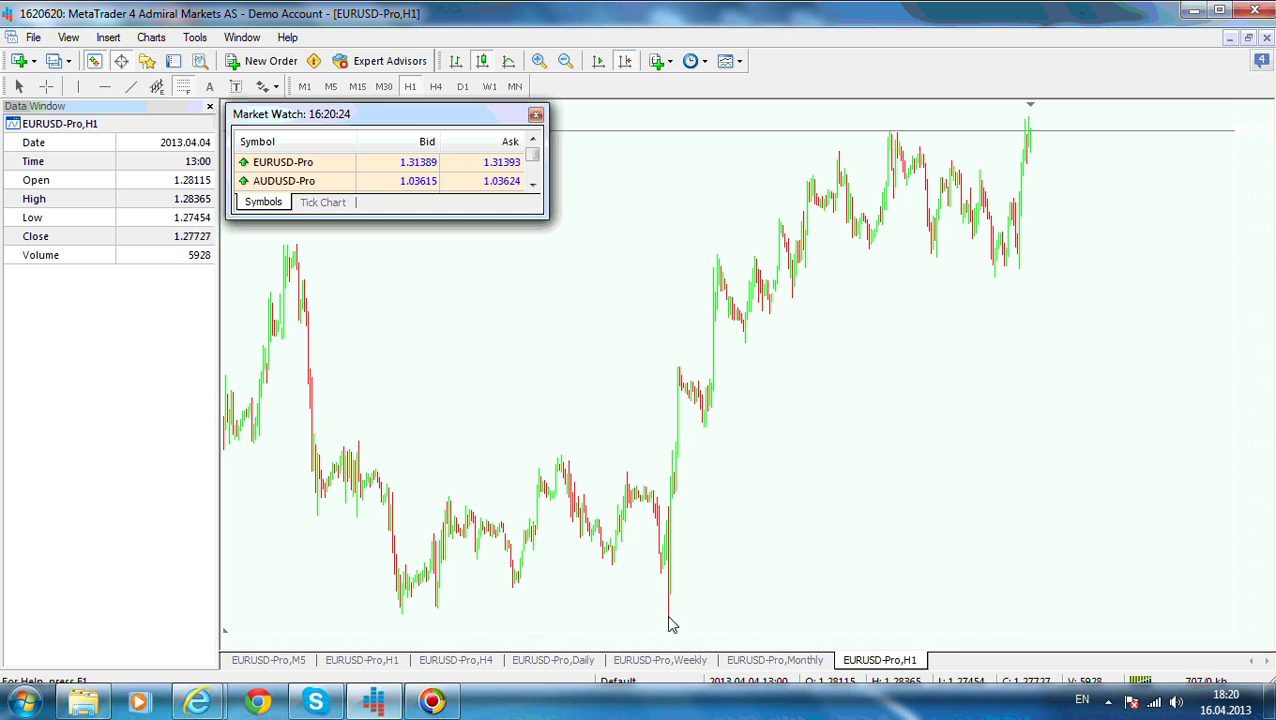
pyautogui.moveTo(669, 619); pyautogui.dragTo(892, 132)
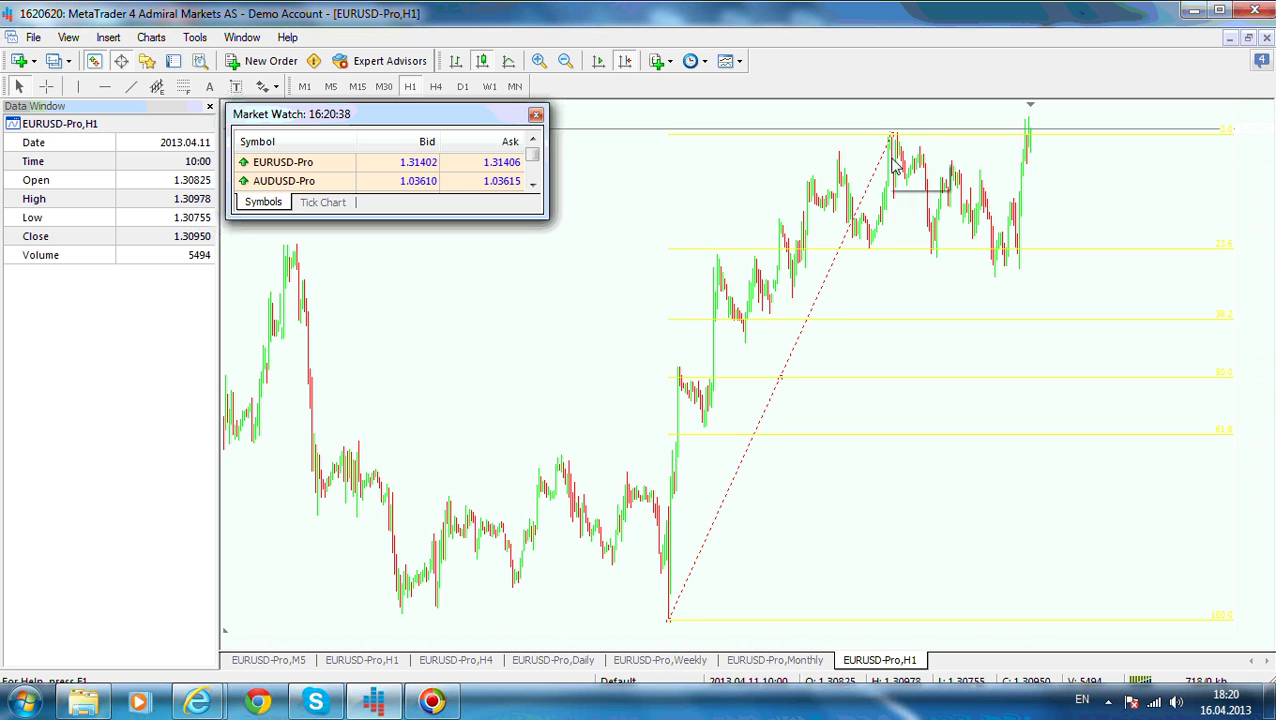
# Step: Change the colour of the Fibonacci retracement's level lines to Black
pyautogui.rightClick(886, 145)
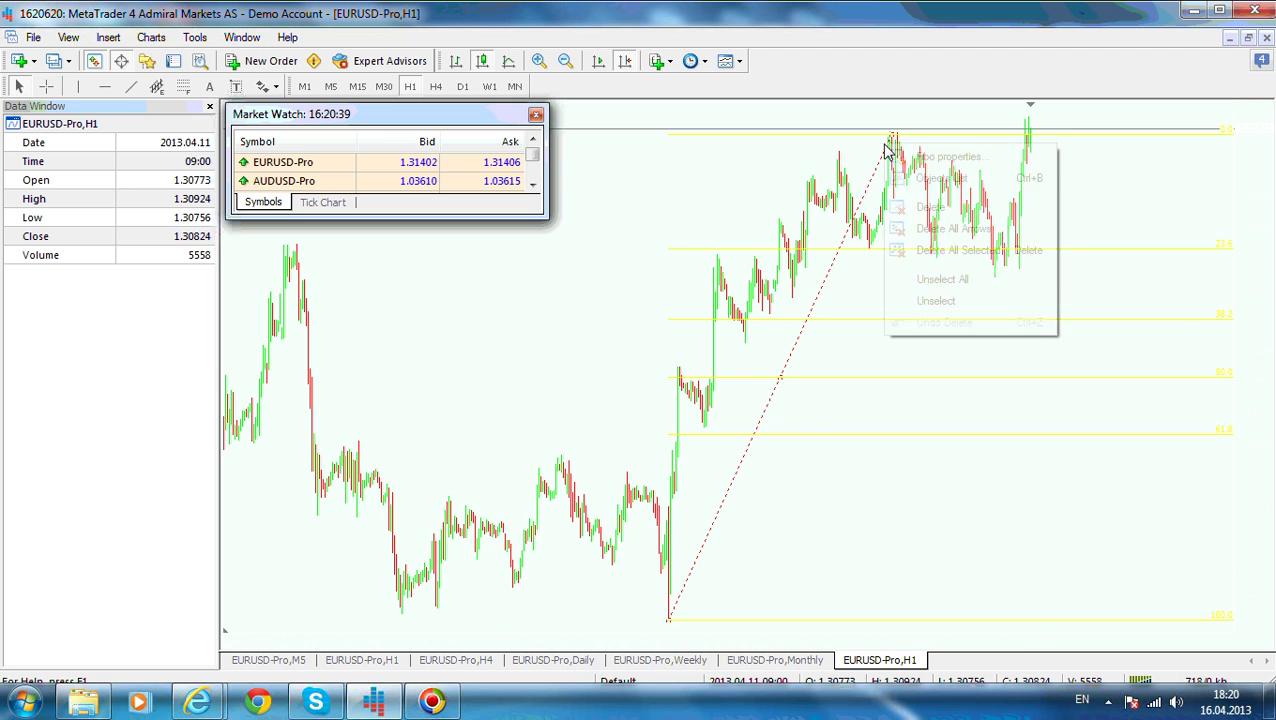
pyautogui.click(952, 160)
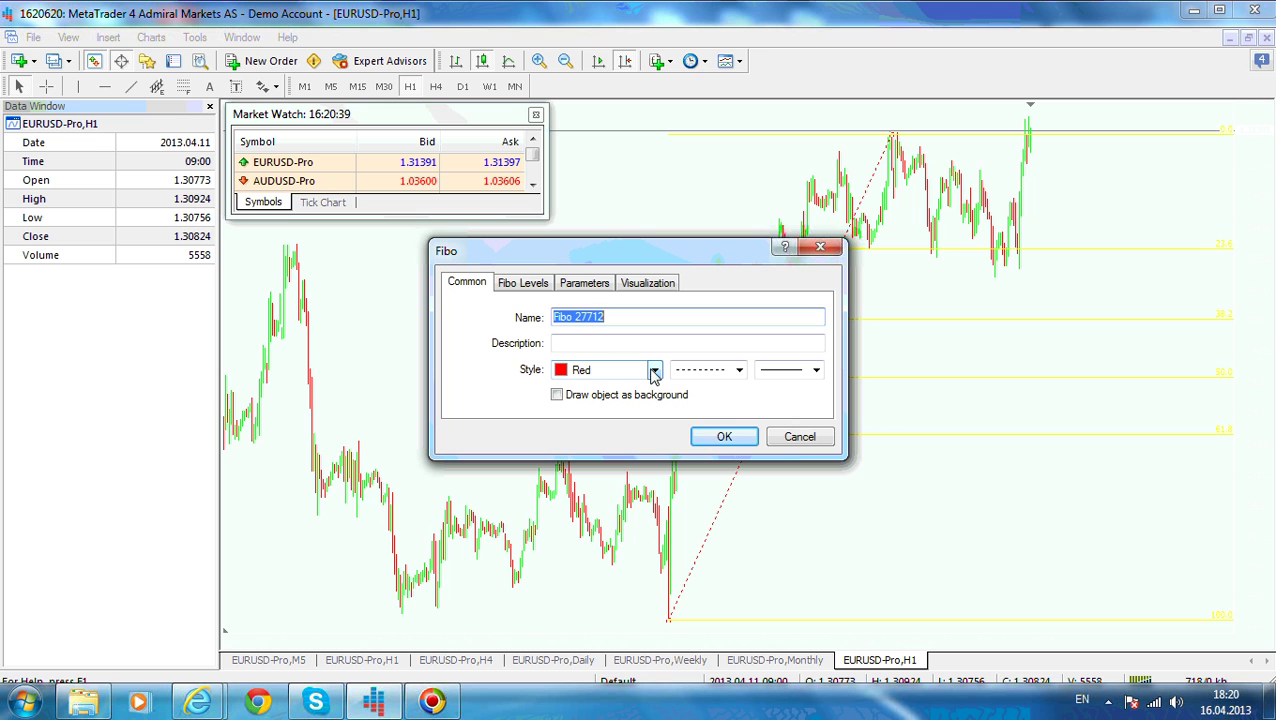
pyautogui.click(522, 283)
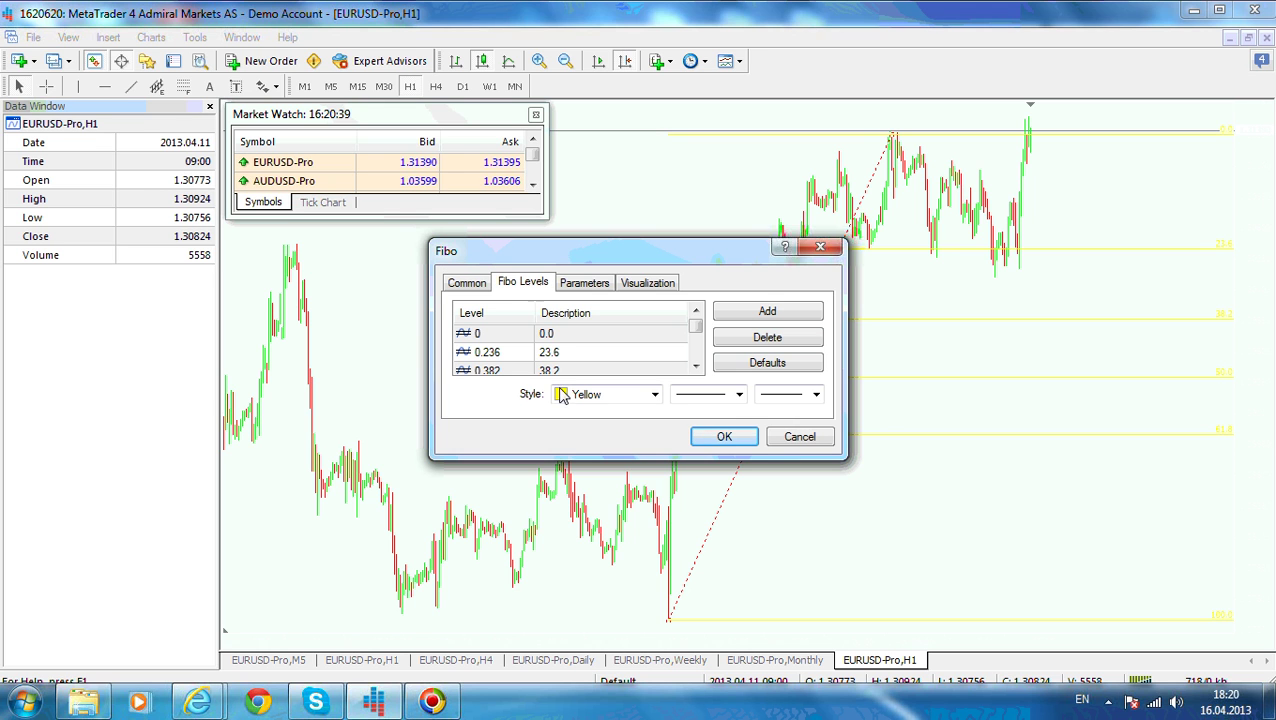
pyautogui.click(655, 395)
pyautogui.click(561, 443)
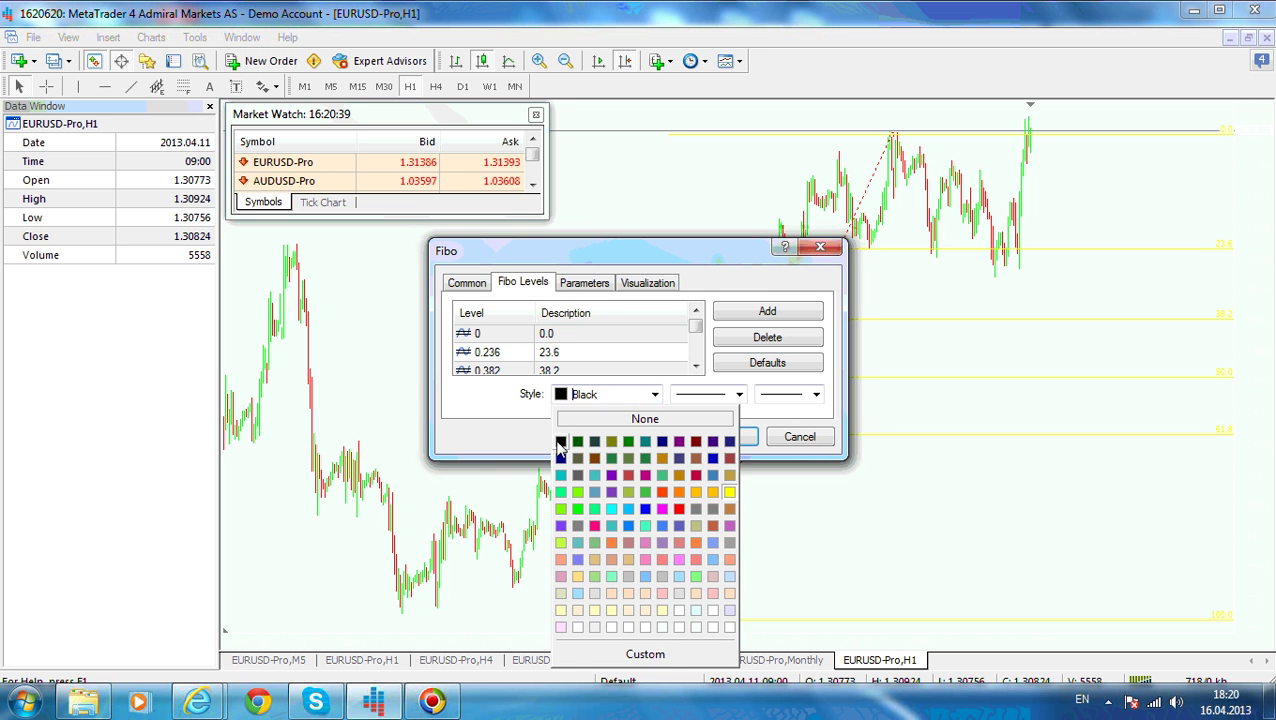
pyautogui.click(724, 438)
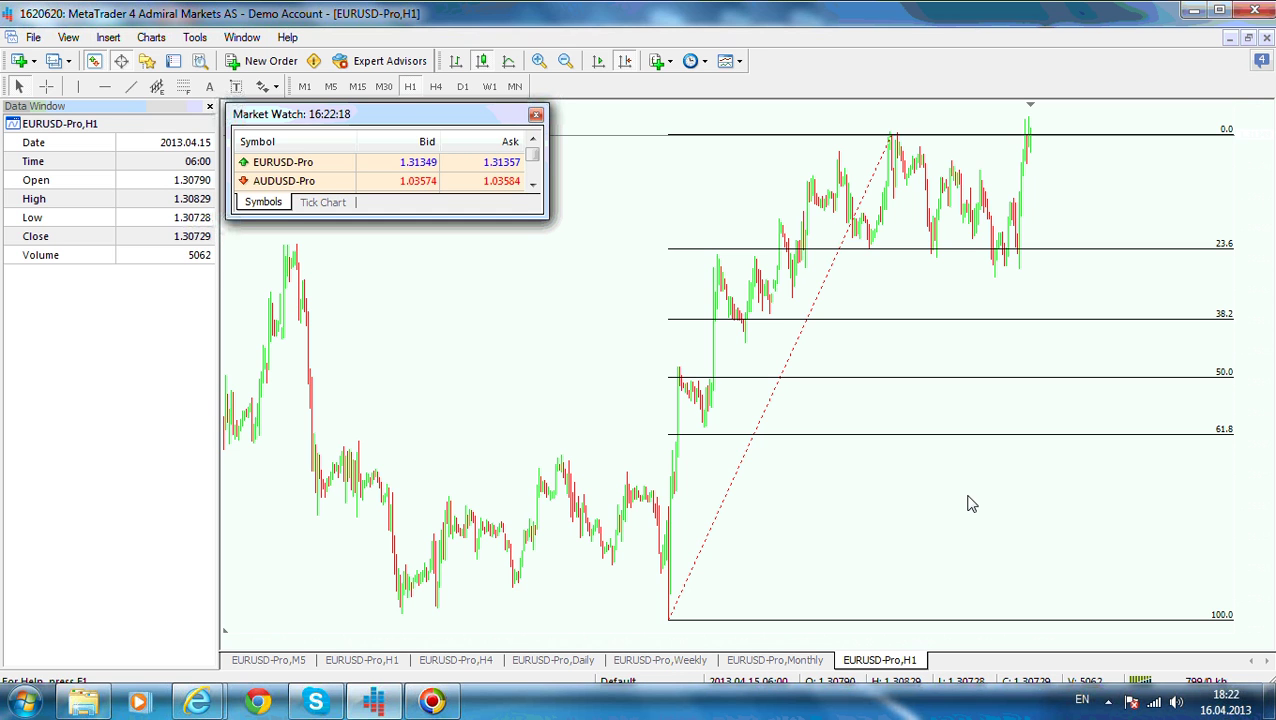
# Step: Add a blank level to the Fibonacci retracement's level list and check the existing 0.5 and 0.618 entries as a pattern
pyautogui.rightClick(828, 286)
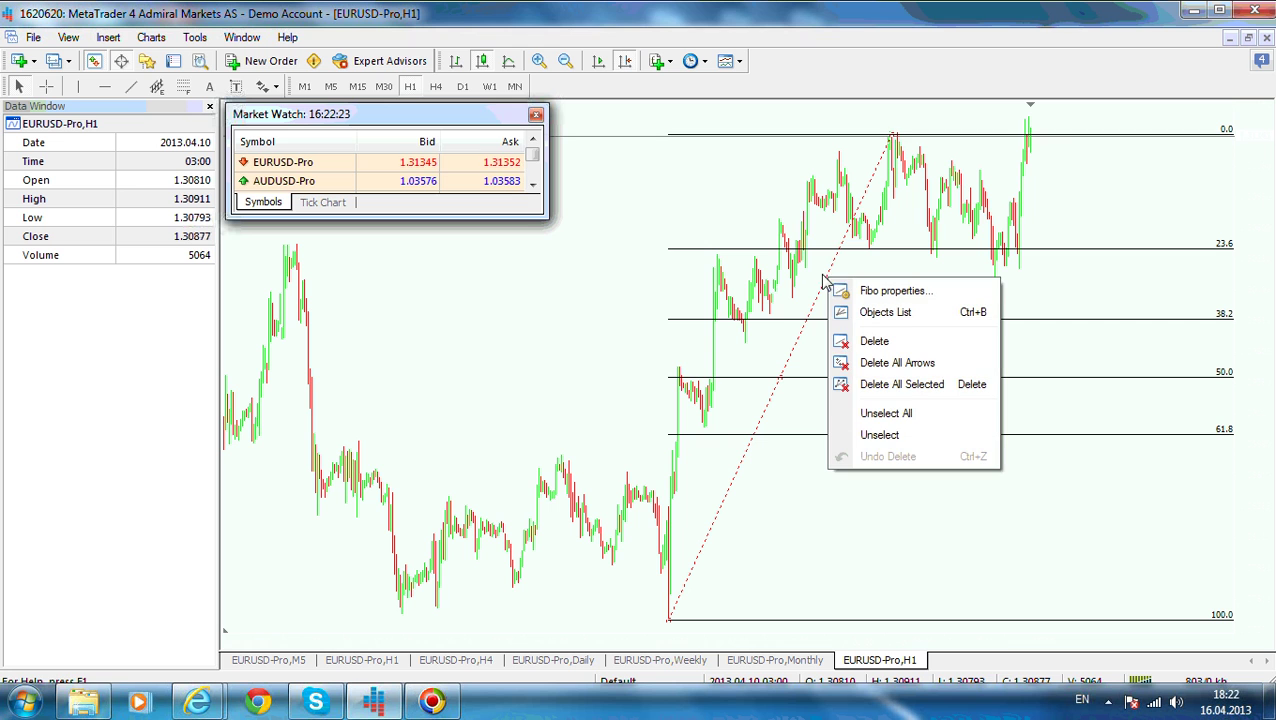
pyautogui.click(893, 291)
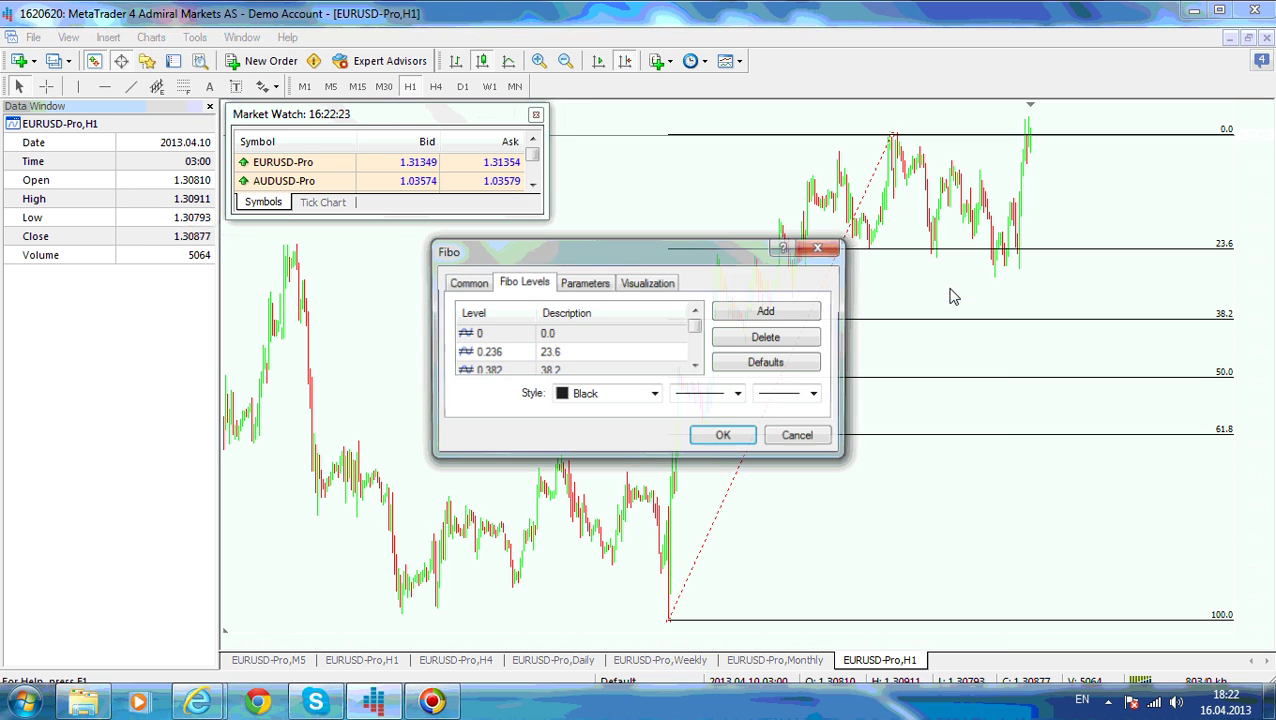
pyautogui.click(780, 314)
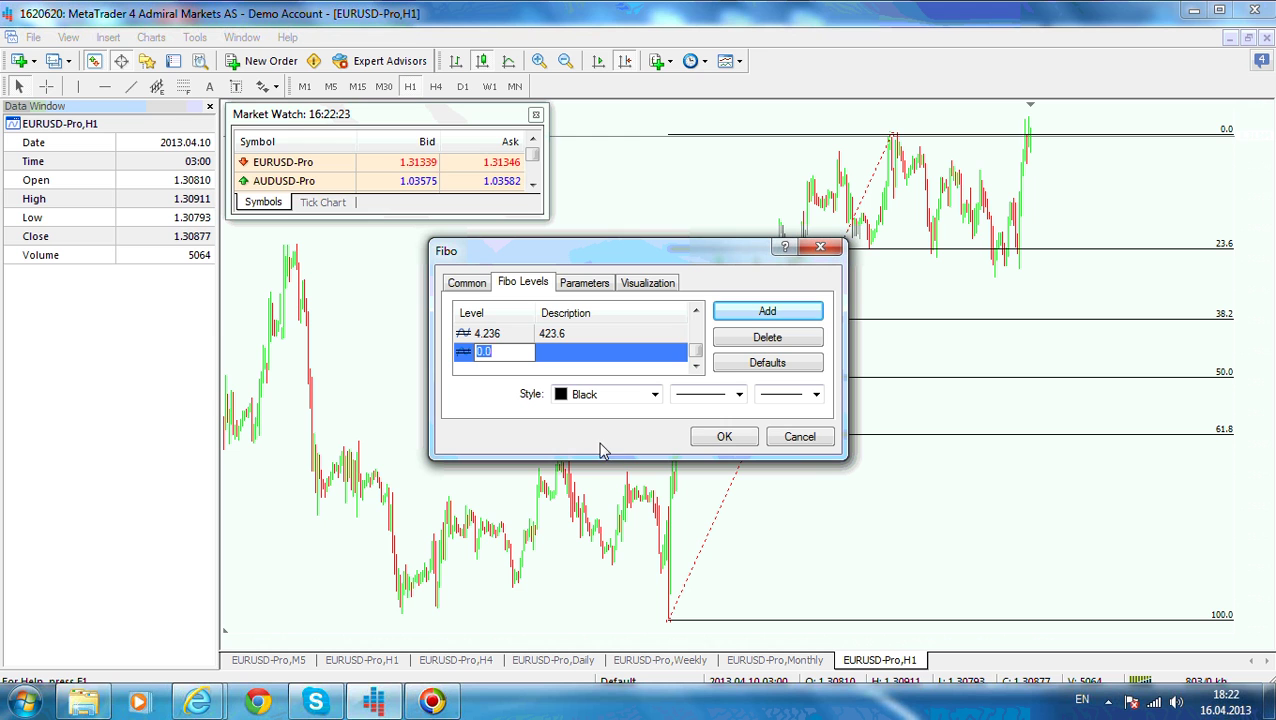
pyautogui.click(696, 312)
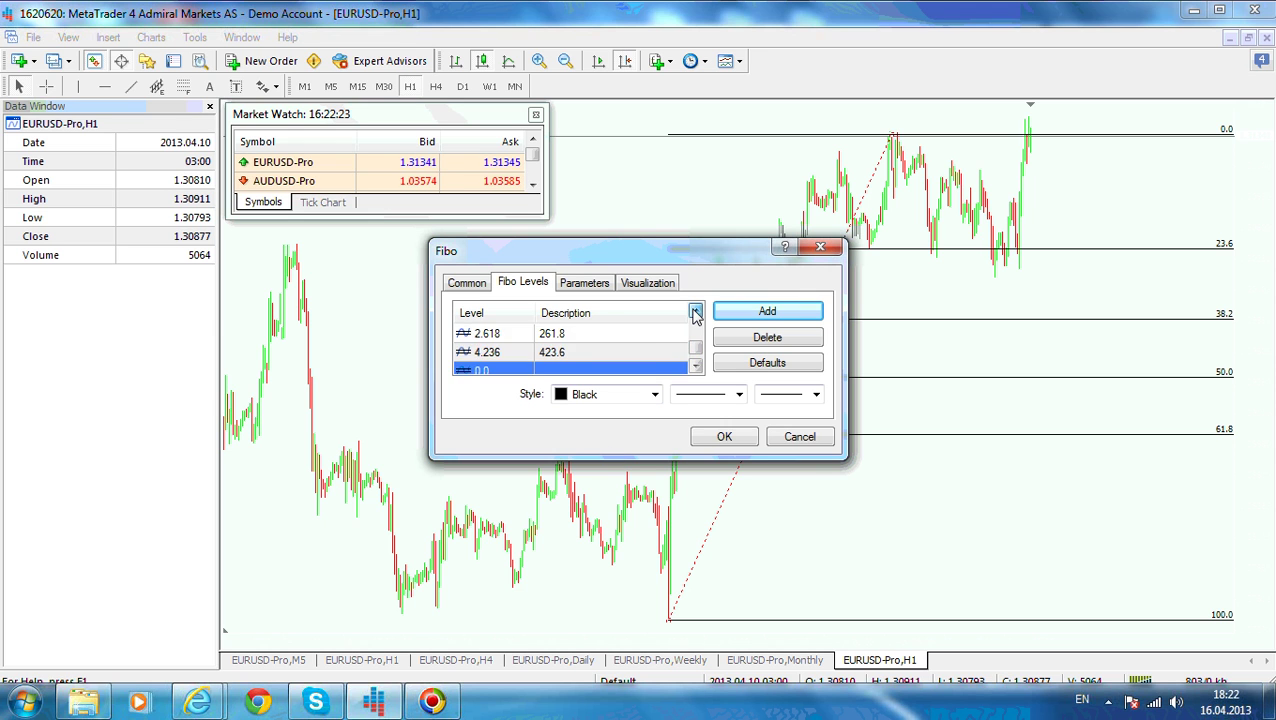
pyautogui.click(696, 312)
pyautogui.click(696, 312)
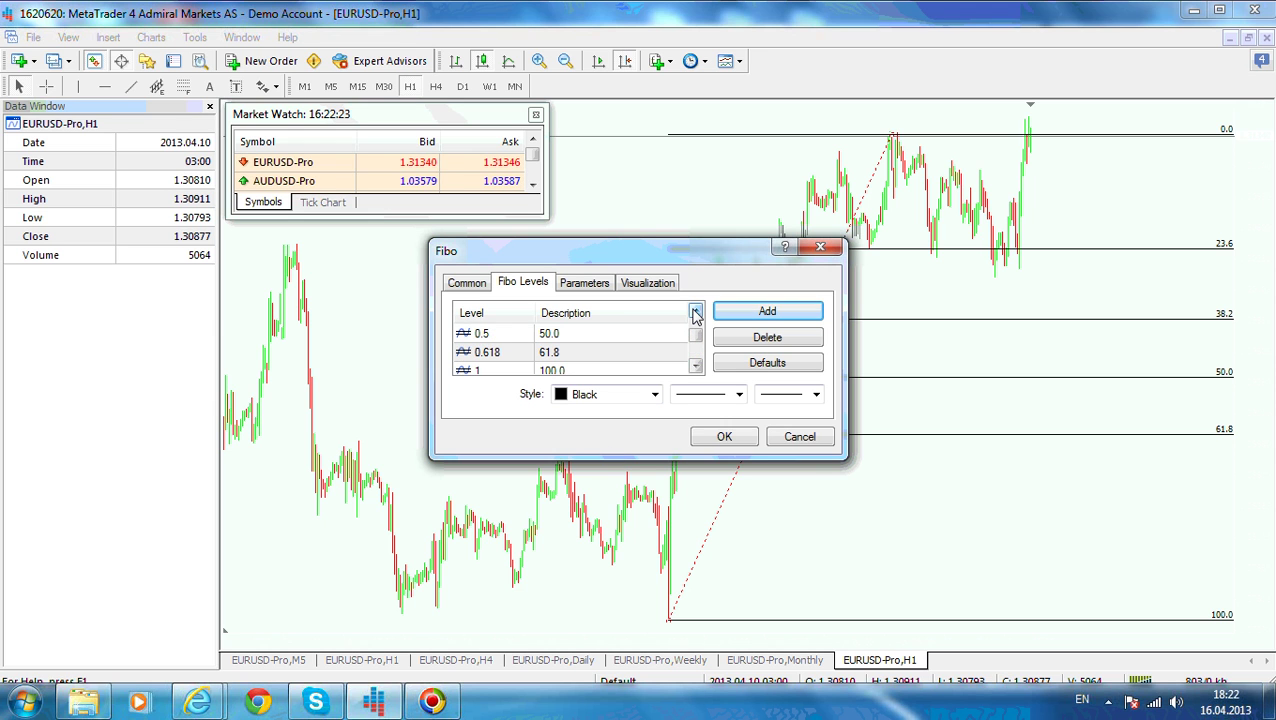
pyautogui.click(505, 336)
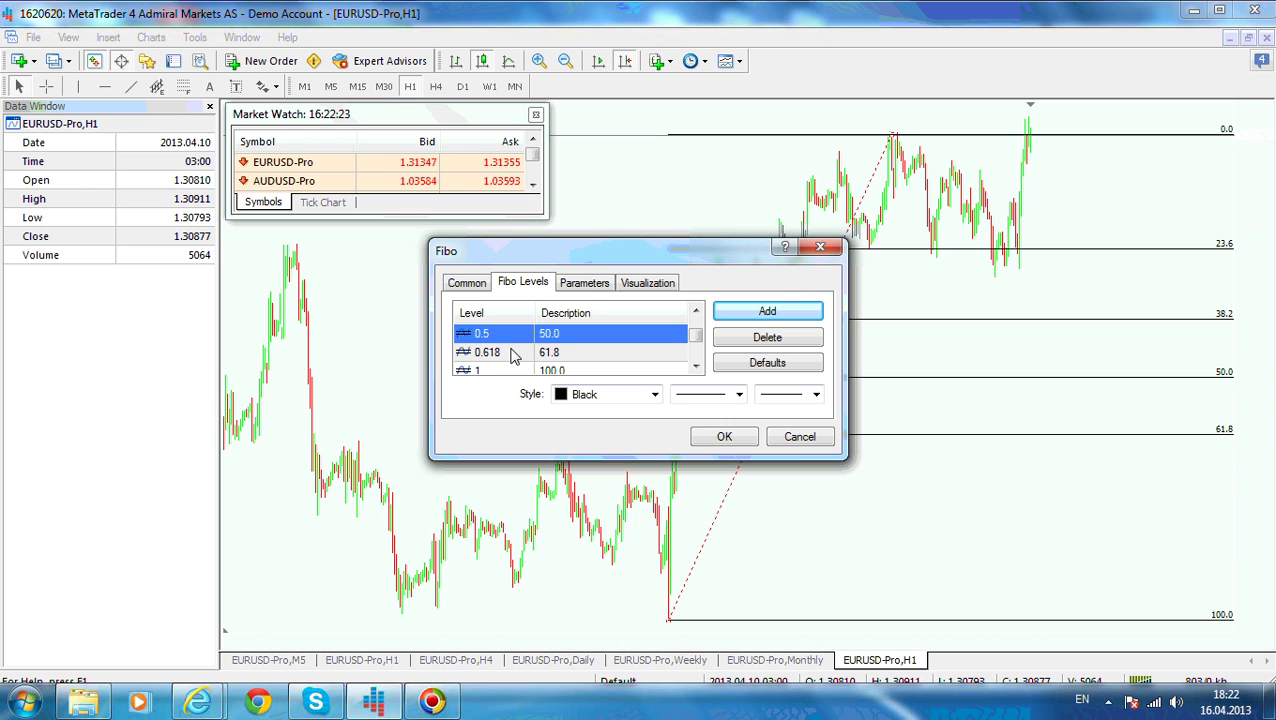
pyautogui.click(512, 354)
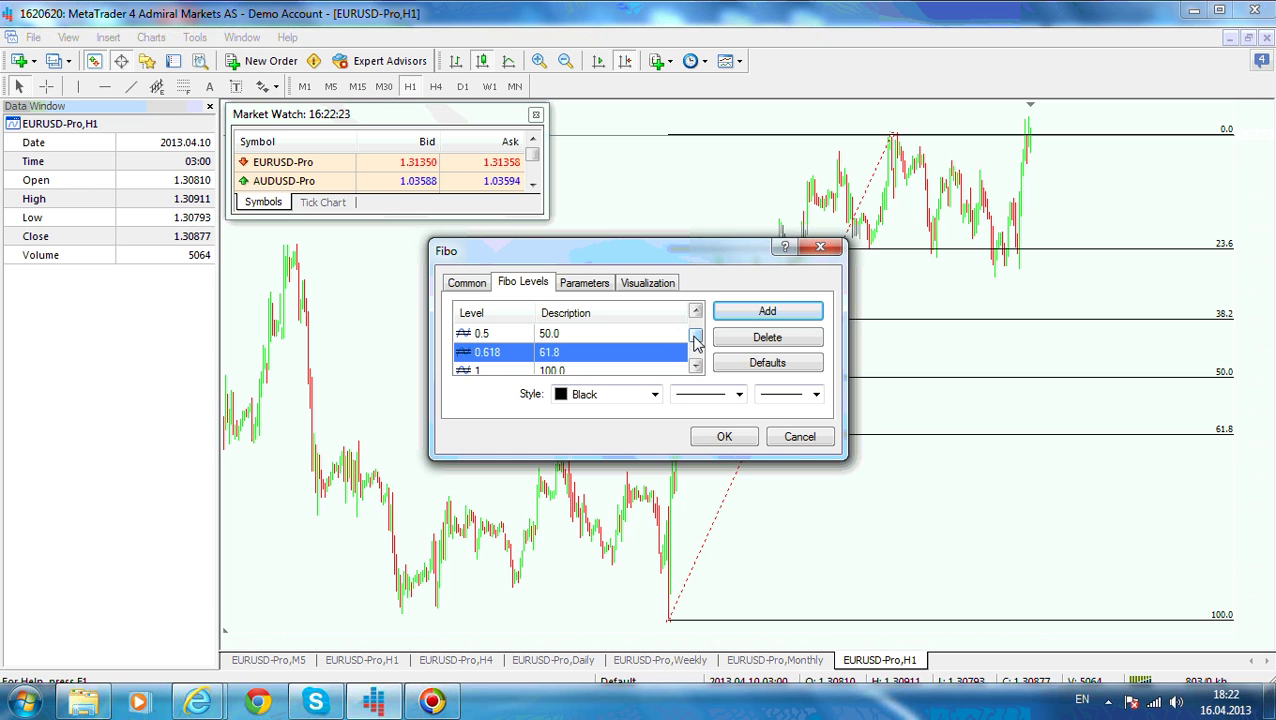
pyautogui.moveTo(697, 342); pyautogui.dragTo(694, 356)
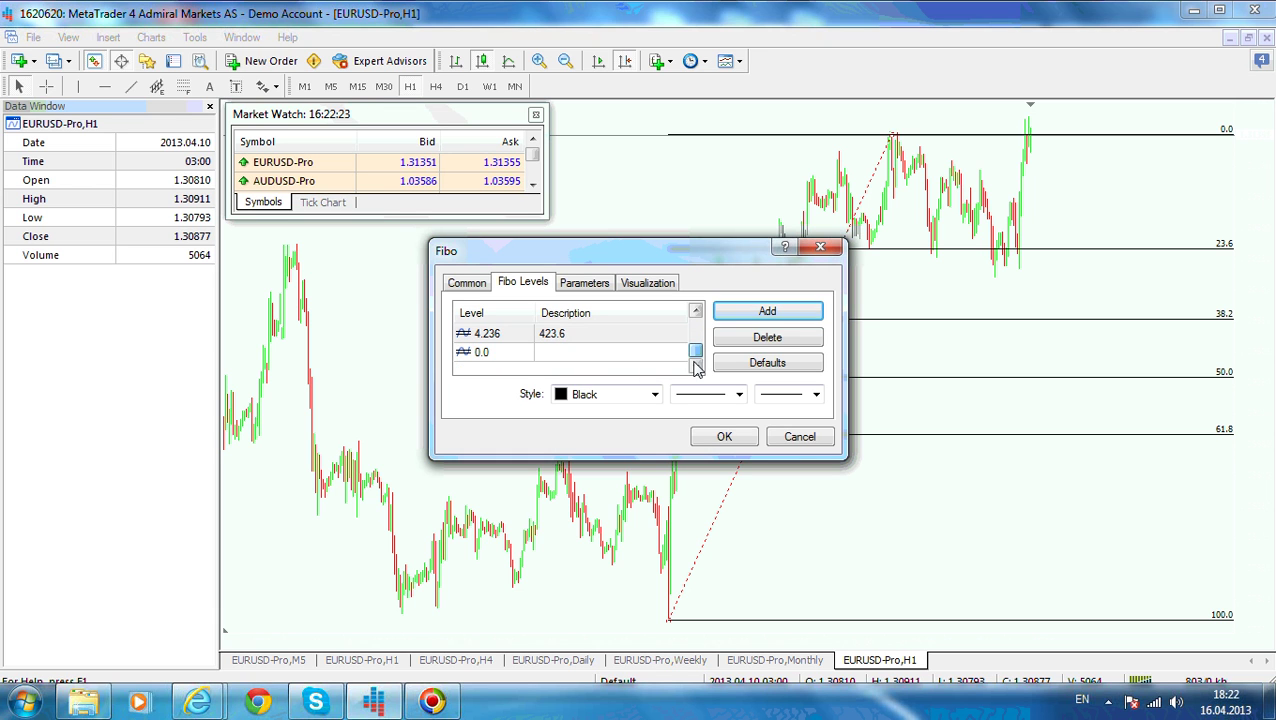
# Step: Set the new Fibonacci level to 0.718 with the description 71.8% and apply the properties
pyautogui.doubleClick(520, 356)
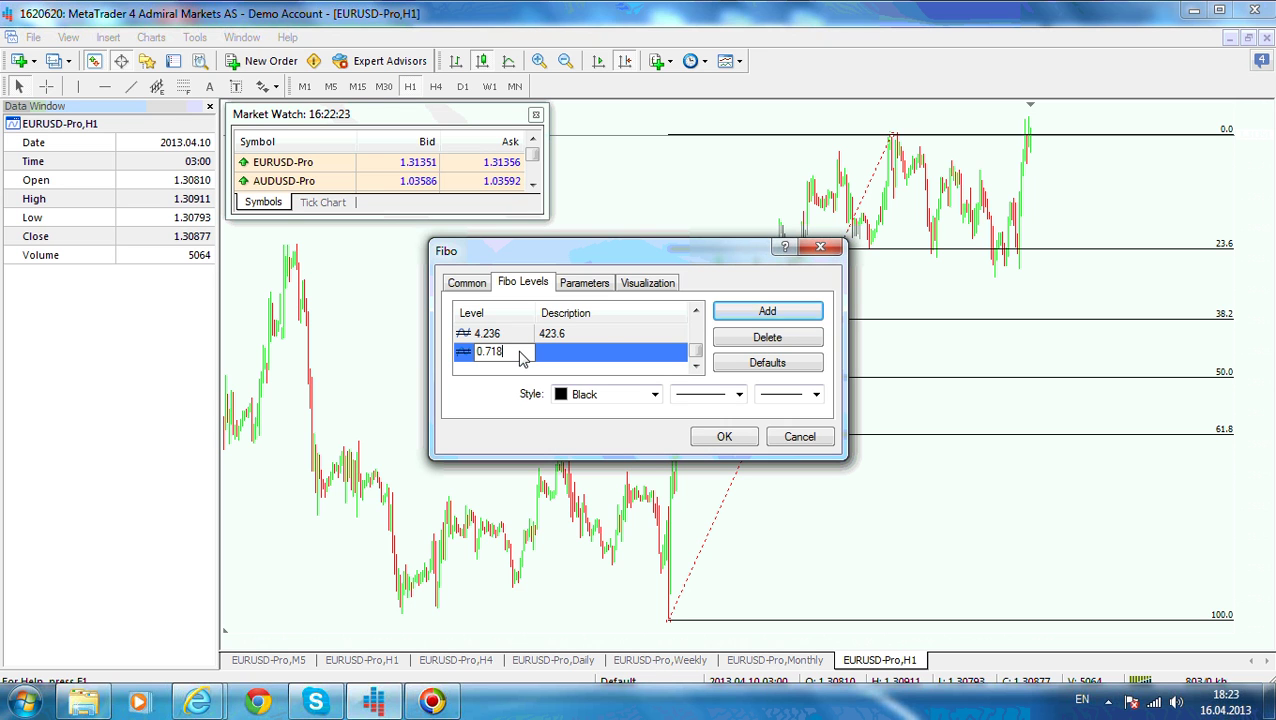
pyautogui.write('0.718')
pyautogui.click(610, 354)
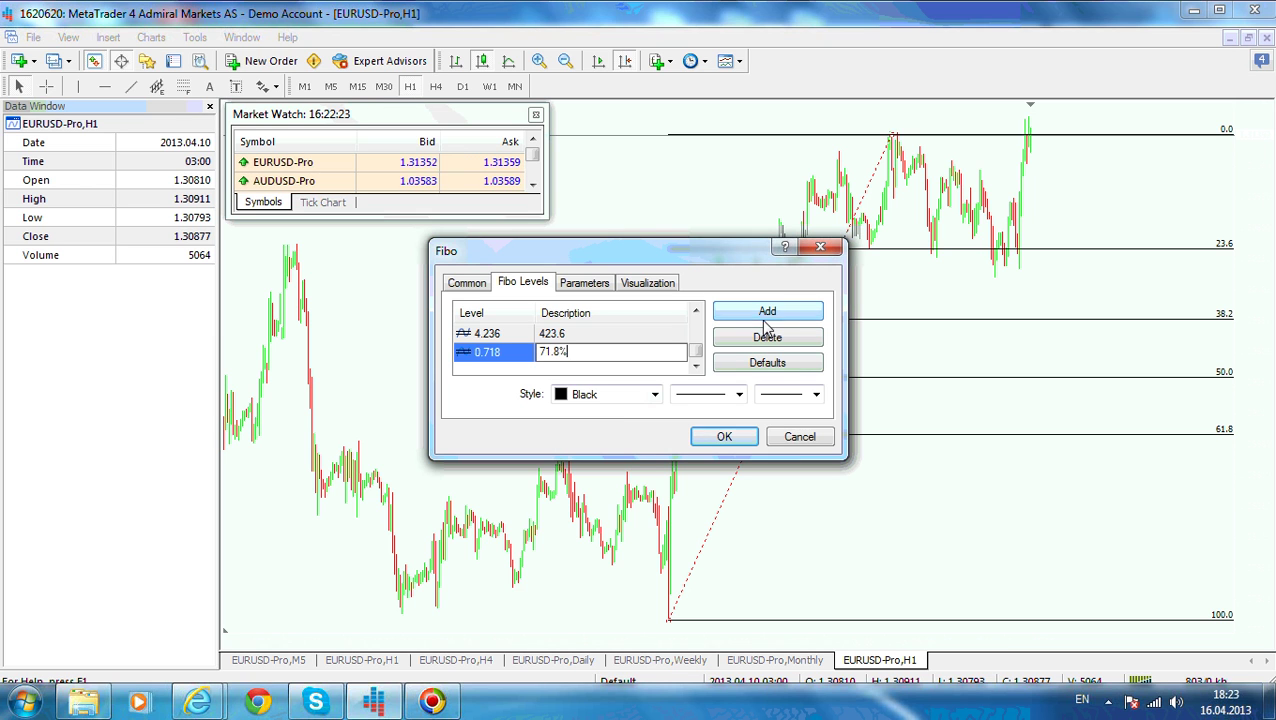
pyautogui.press('Return')
pyautogui.click(722, 438)
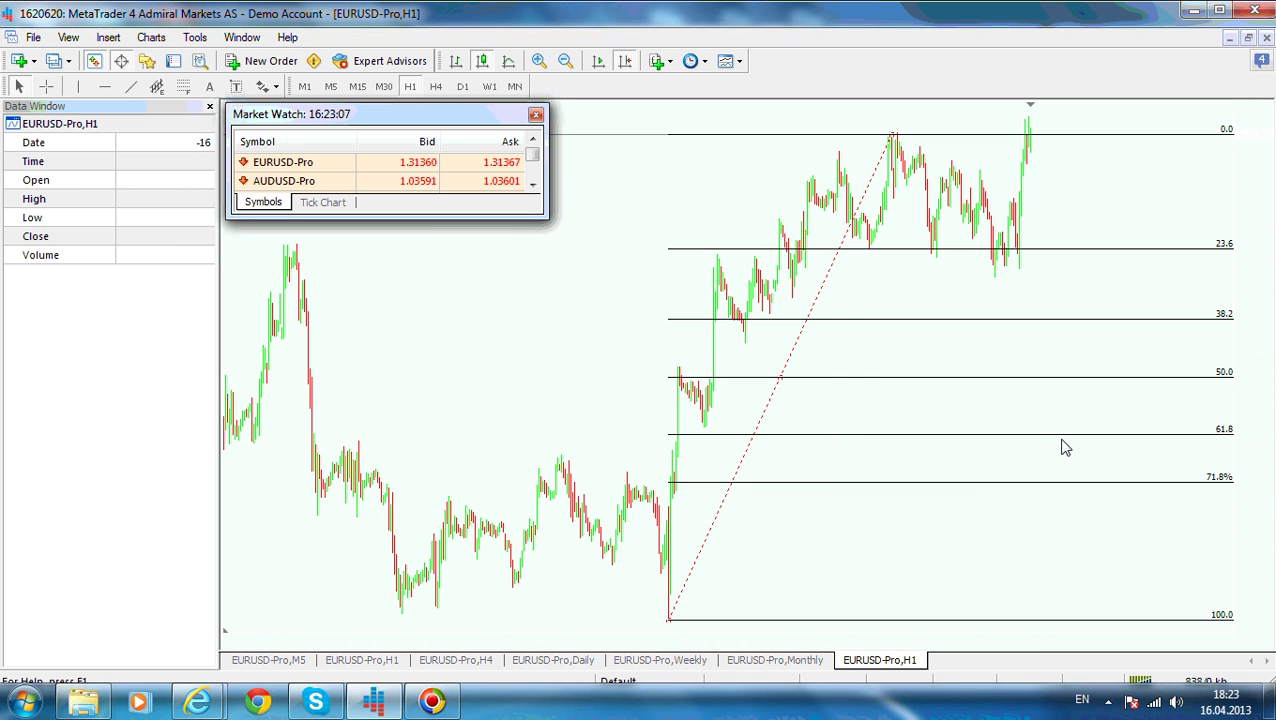
# Step: Change the Fibonacci retracement's level lines to Brown with a thicker line width and apply the properties
pyautogui.rightClick(816, 310)
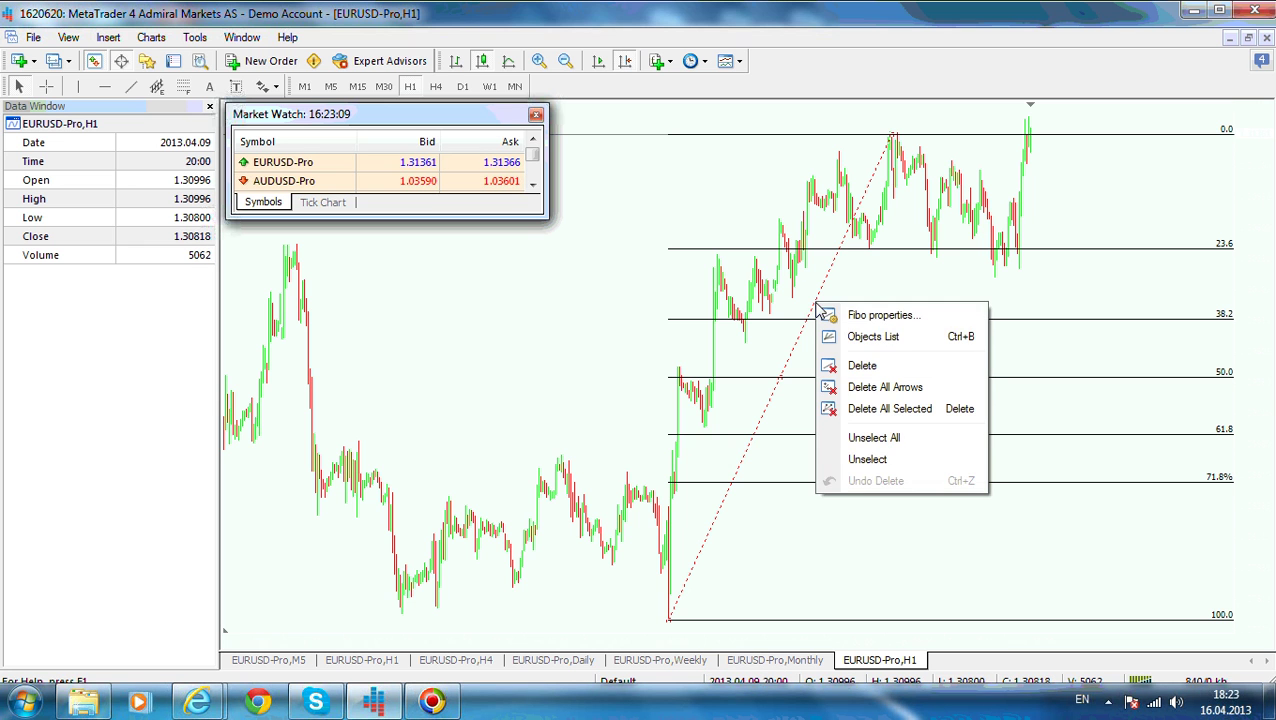
pyautogui.click(842, 317)
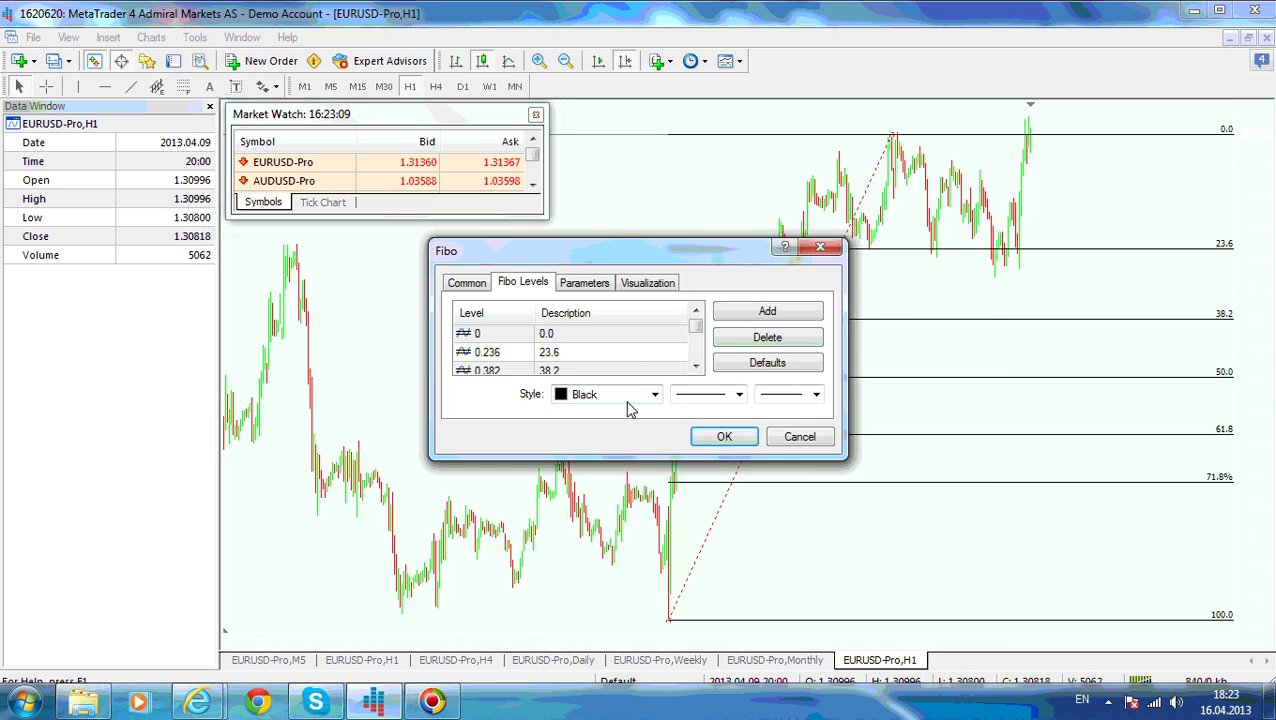
pyautogui.click(655, 395)
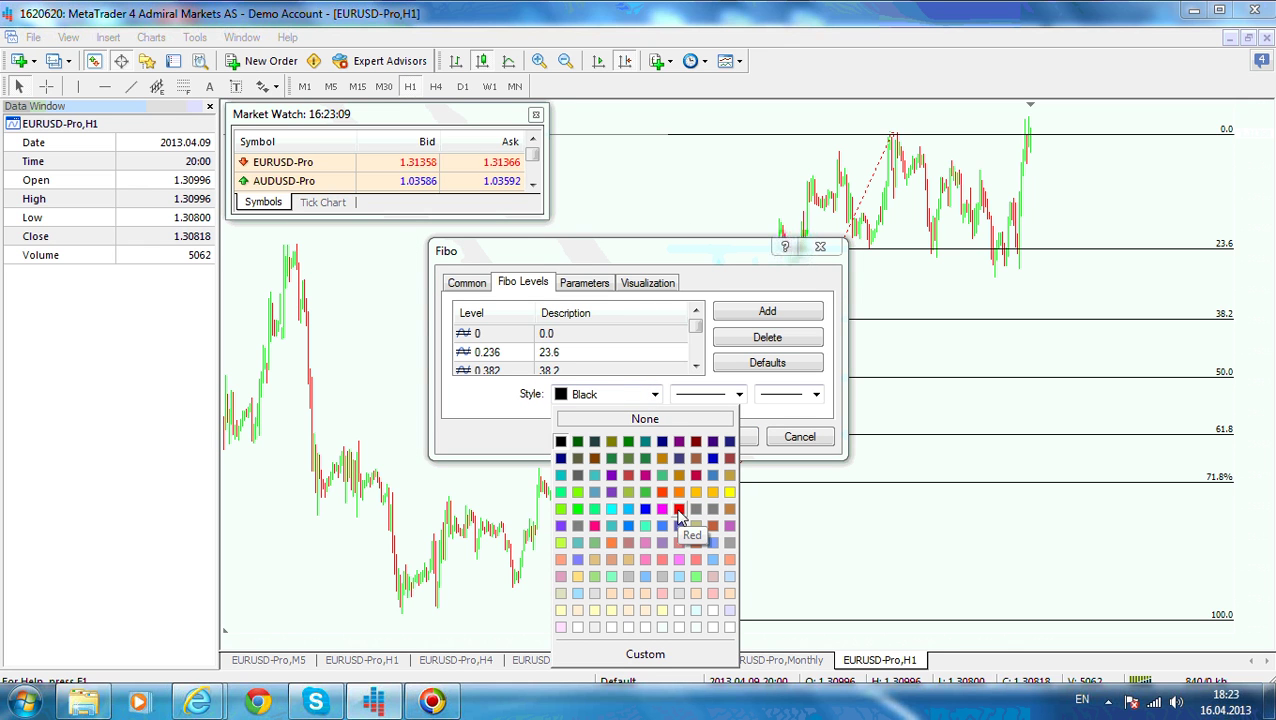
pyautogui.click(729, 475)
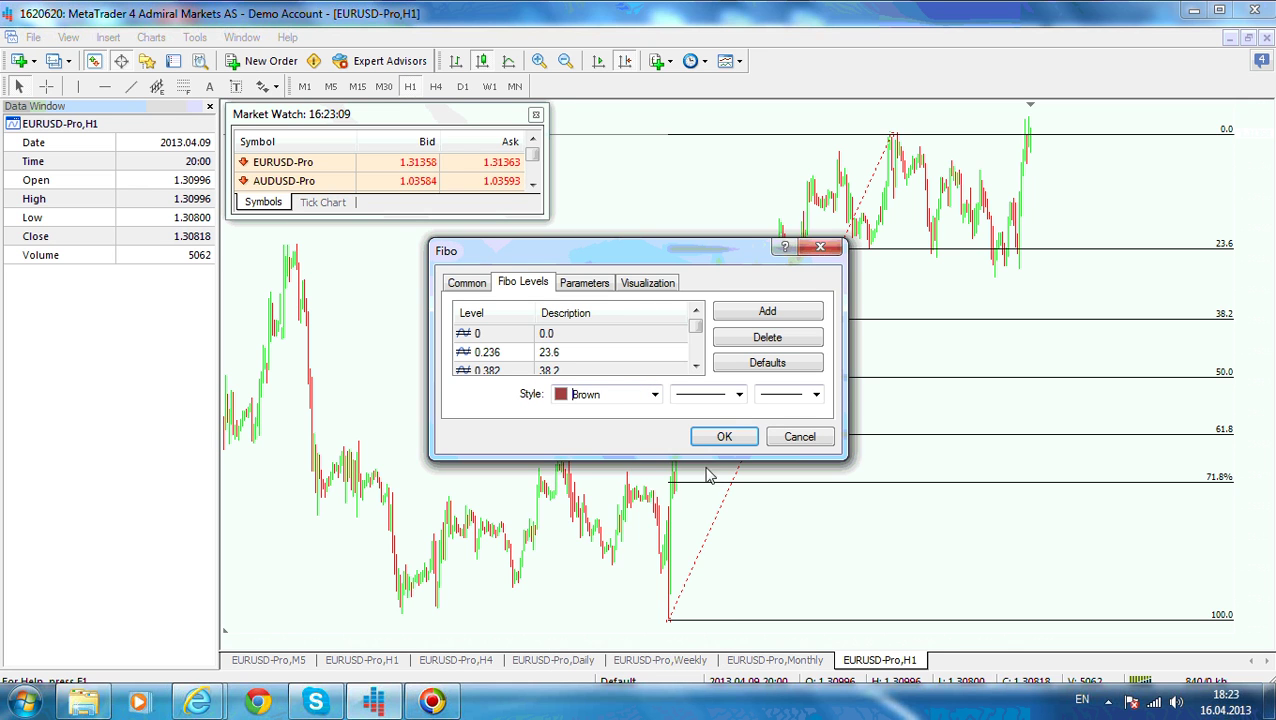
pyautogui.click(816, 395)
pyautogui.click(800, 465)
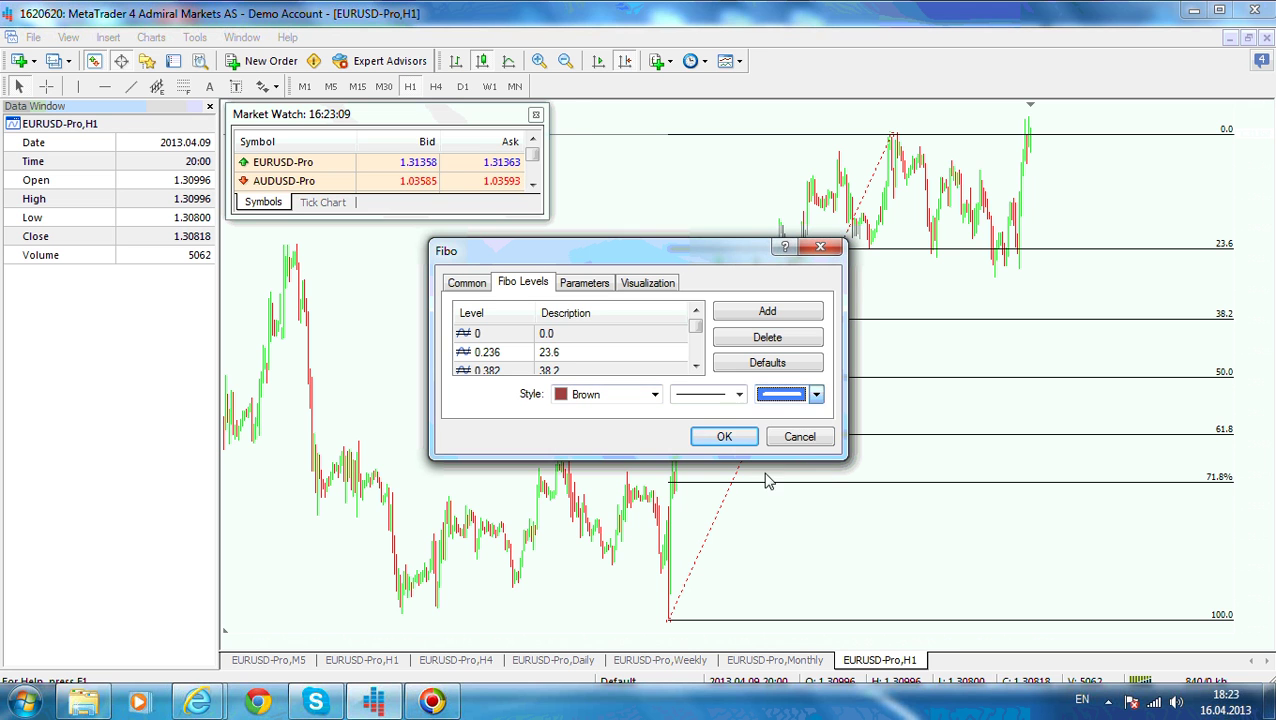
pyautogui.click(724, 437)
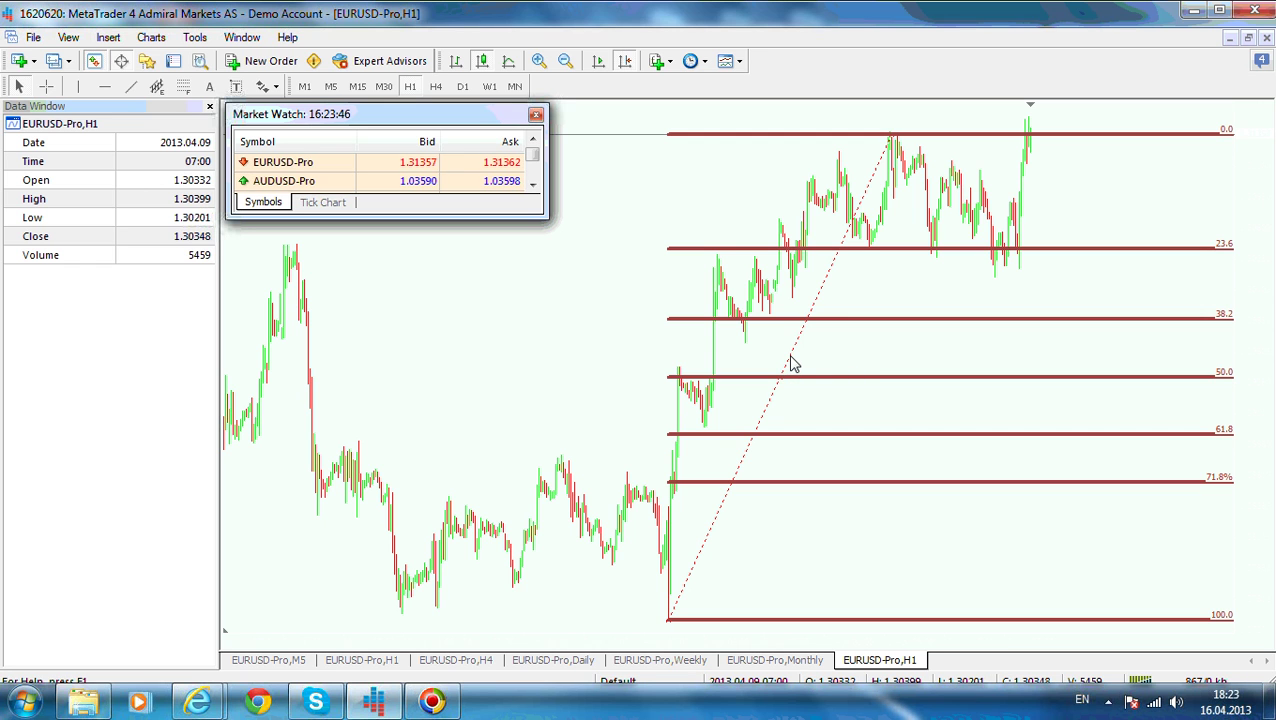
# Step: Delete the Fibonacci retracement from the H1 chart and switch the chart to the weekly timeframe
pyautogui.press('BackSpace')
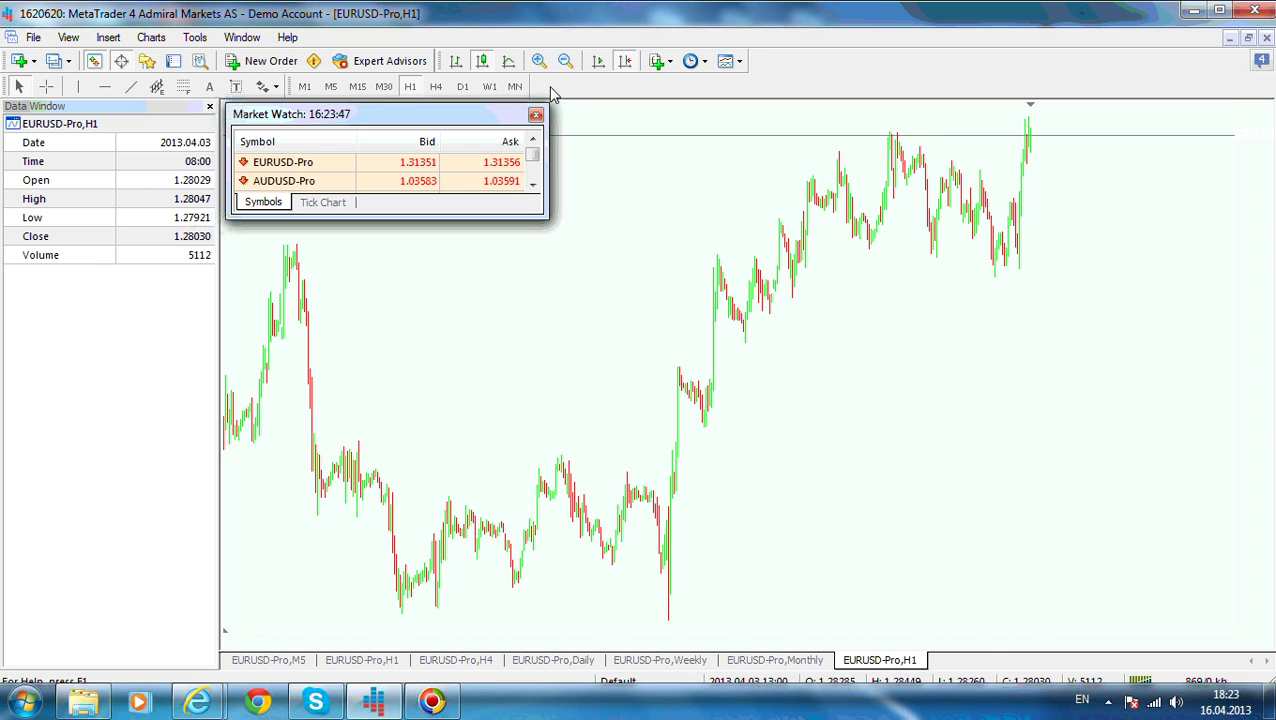
pyautogui.click(489, 86)
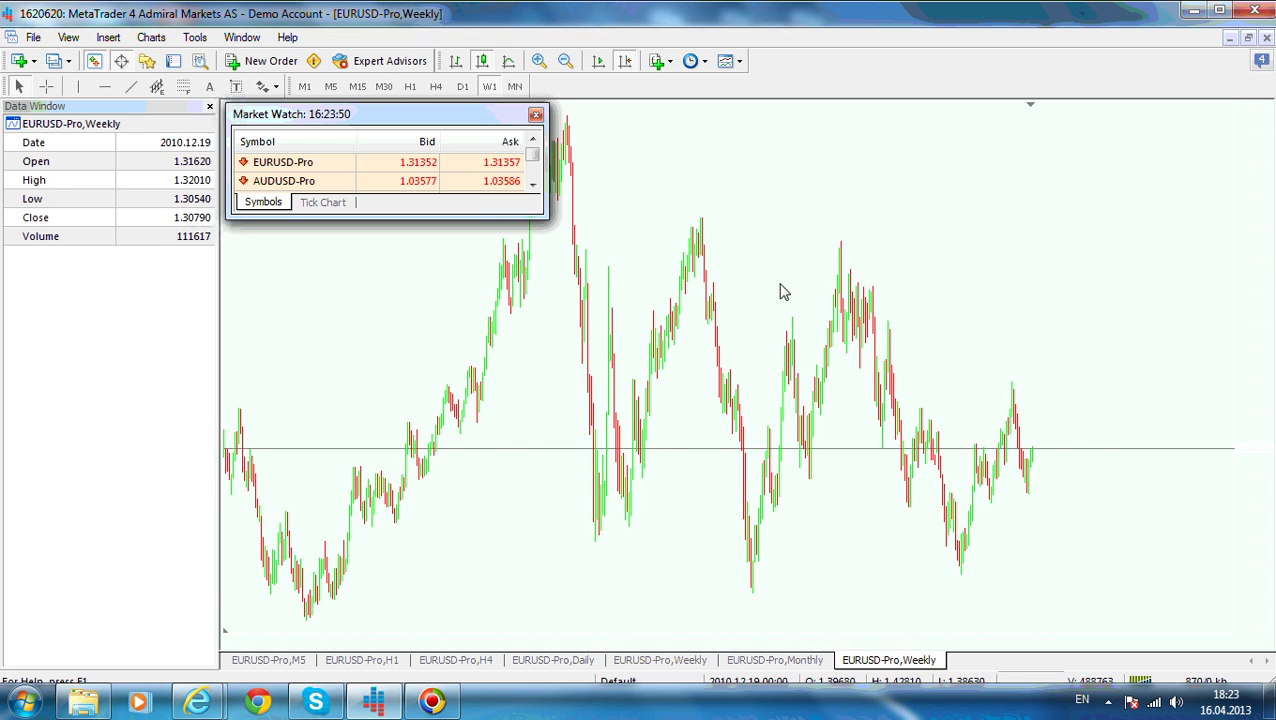
# Step: Draw a Fibonacci retracement on the weekly chart from the mid-2008 swing high down to the 2010 swing low
pyautogui.moveTo(786, 288); pyautogui.dragTo(854, 330)
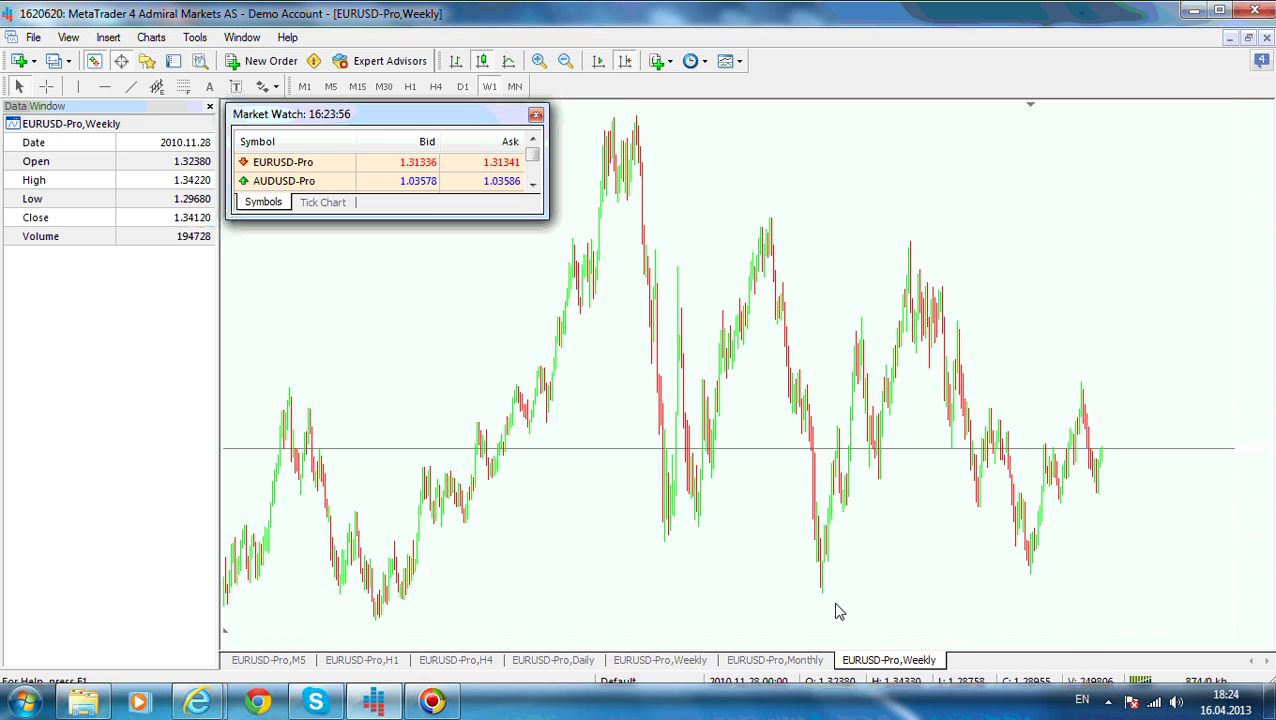
pyautogui.click(108, 37)
pyautogui.moveTo(175, 155)
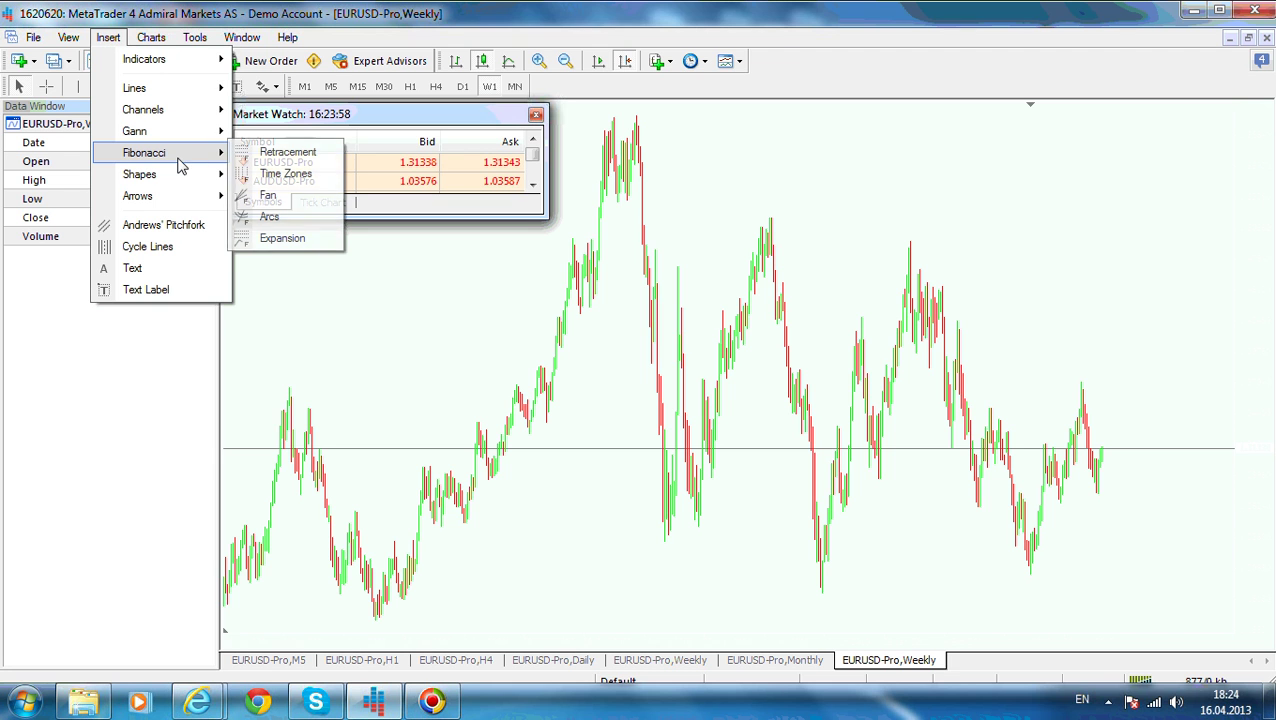
pyautogui.click(287, 163)
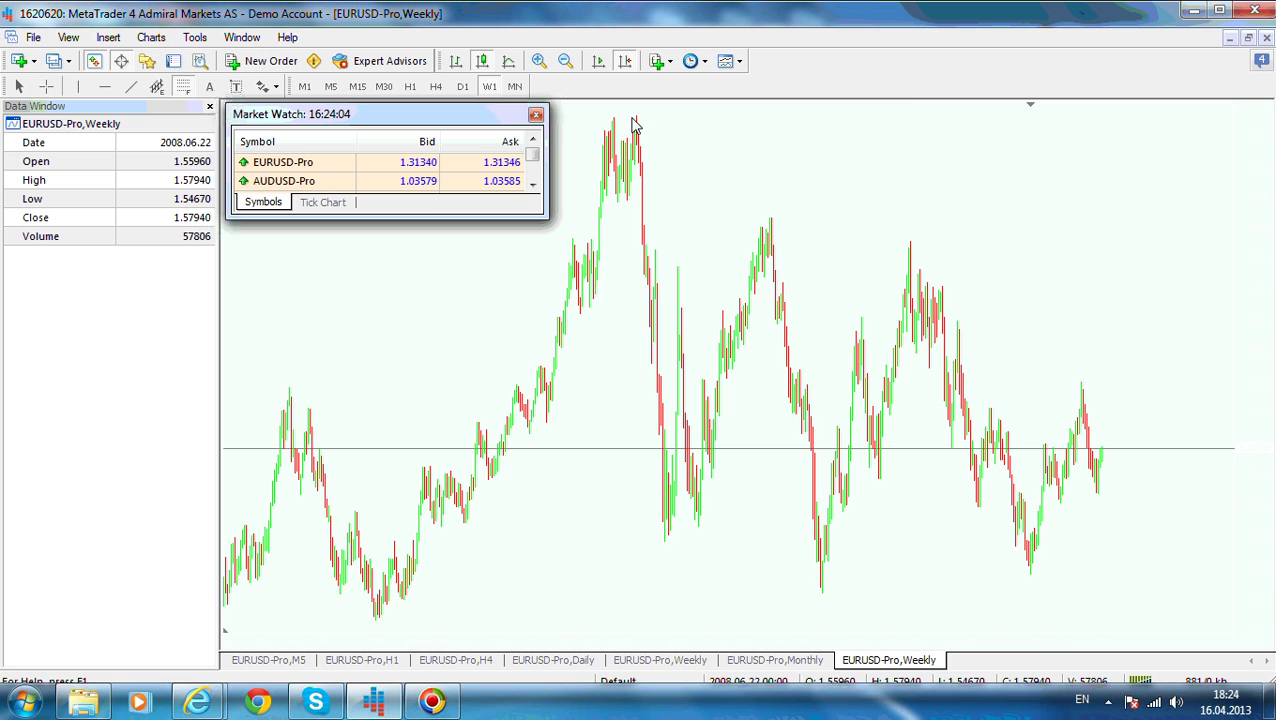
pyautogui.moveTo(635, 125); pyautogui.dragTo(676, 163)
pyautogui.moveTo(729, 213); pyautogui.dragTo(821, 602)
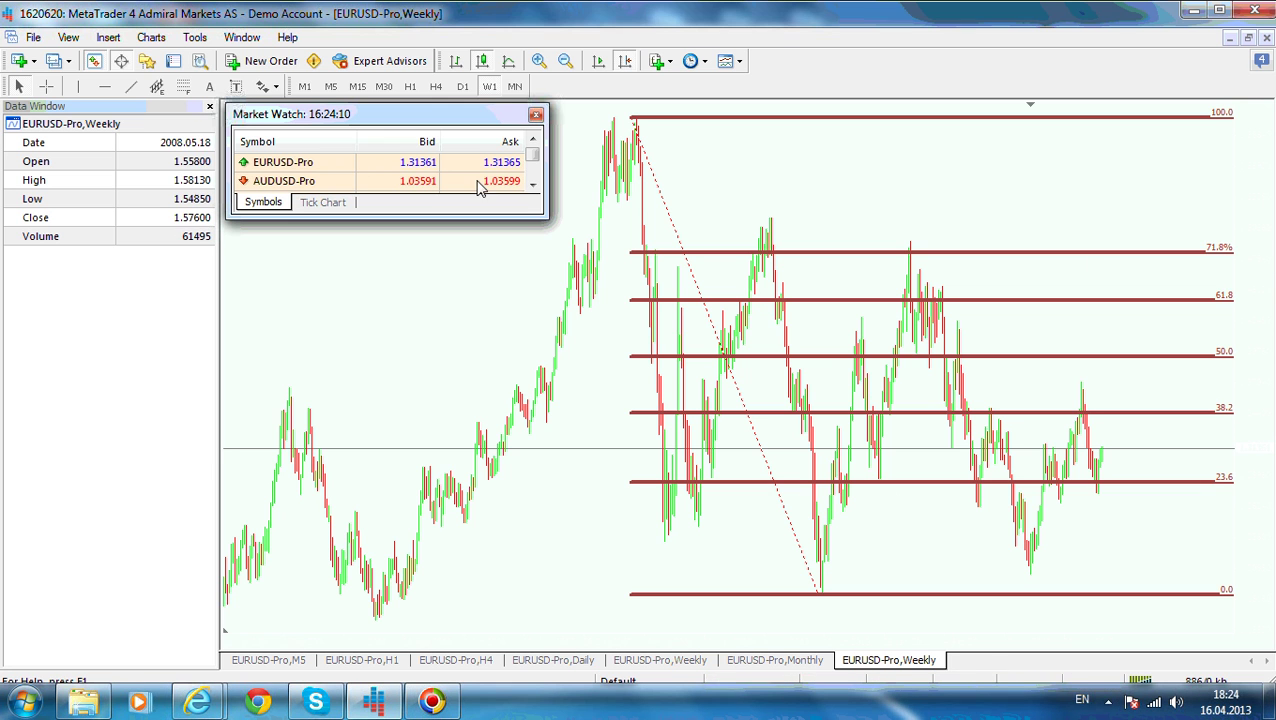
# Step: Set the weekly retracement's level lines to a thin width and the colour Black, and apply the properties
pyautogui.rightClick(658, 208)
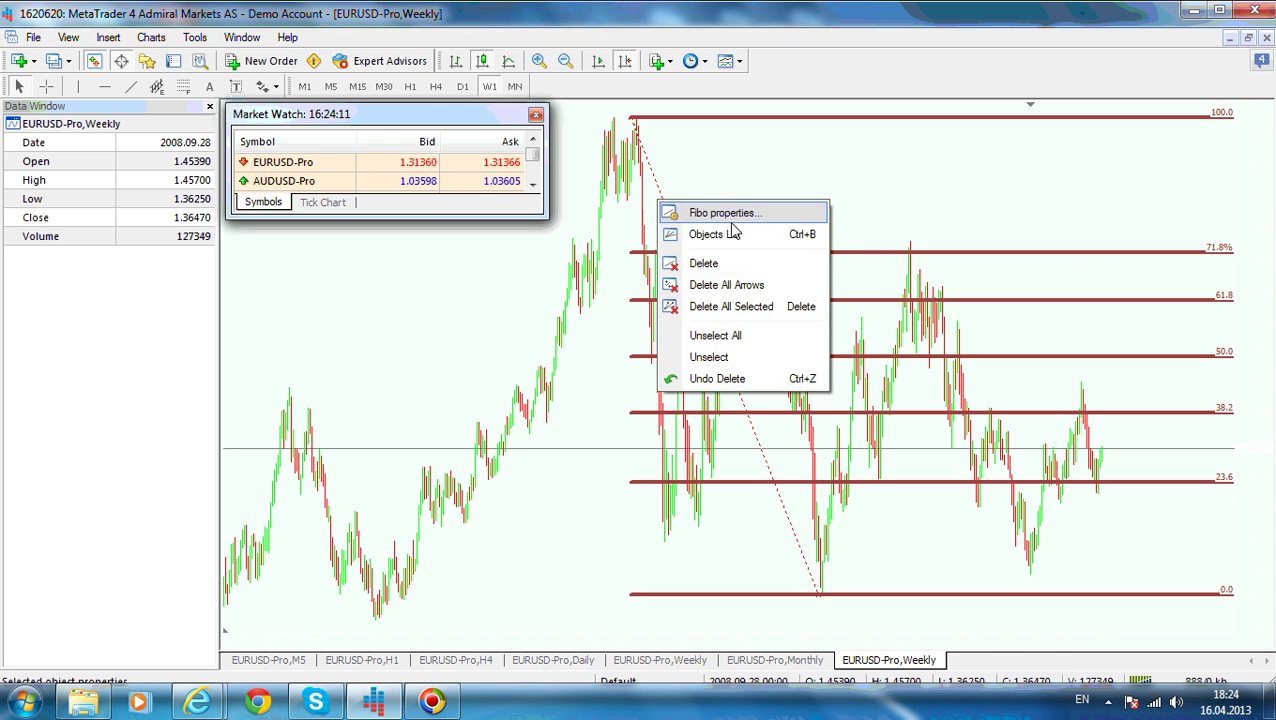
pyautogui.click(729, 214)
pyautogui.click(815, 394)
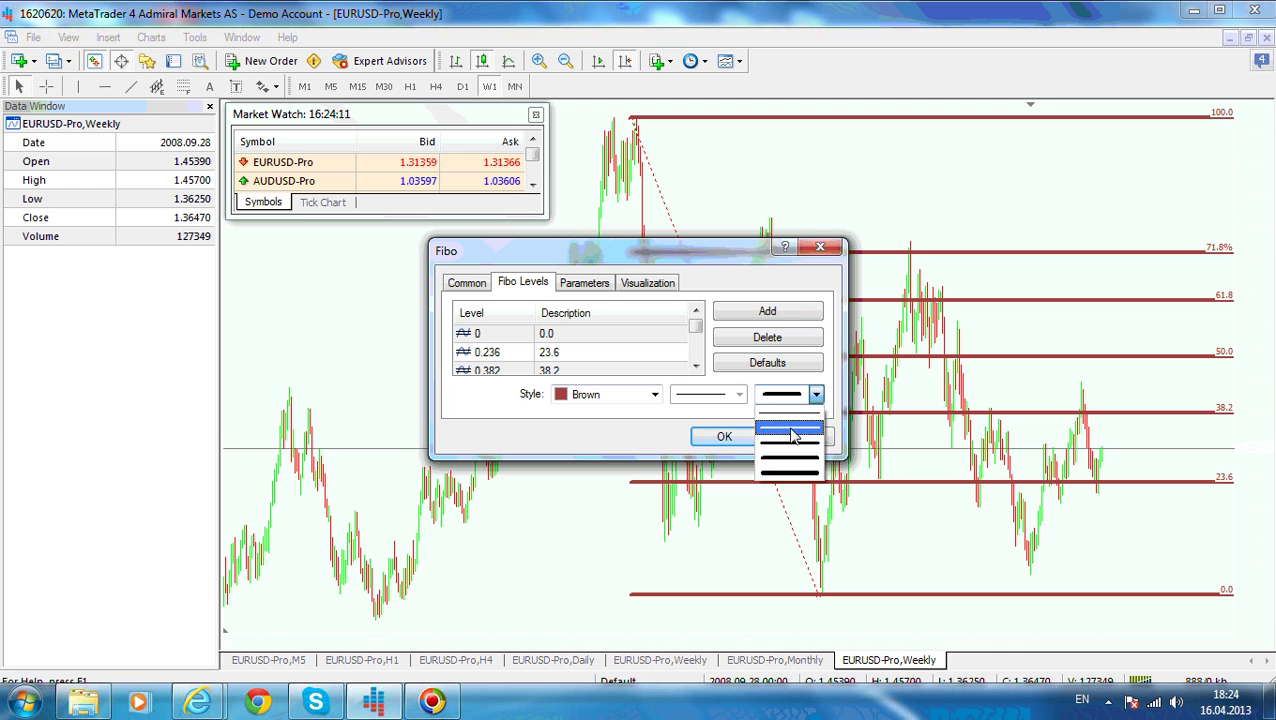
pyautogui.click(789, 438)
pyautogui.click(655, 395)
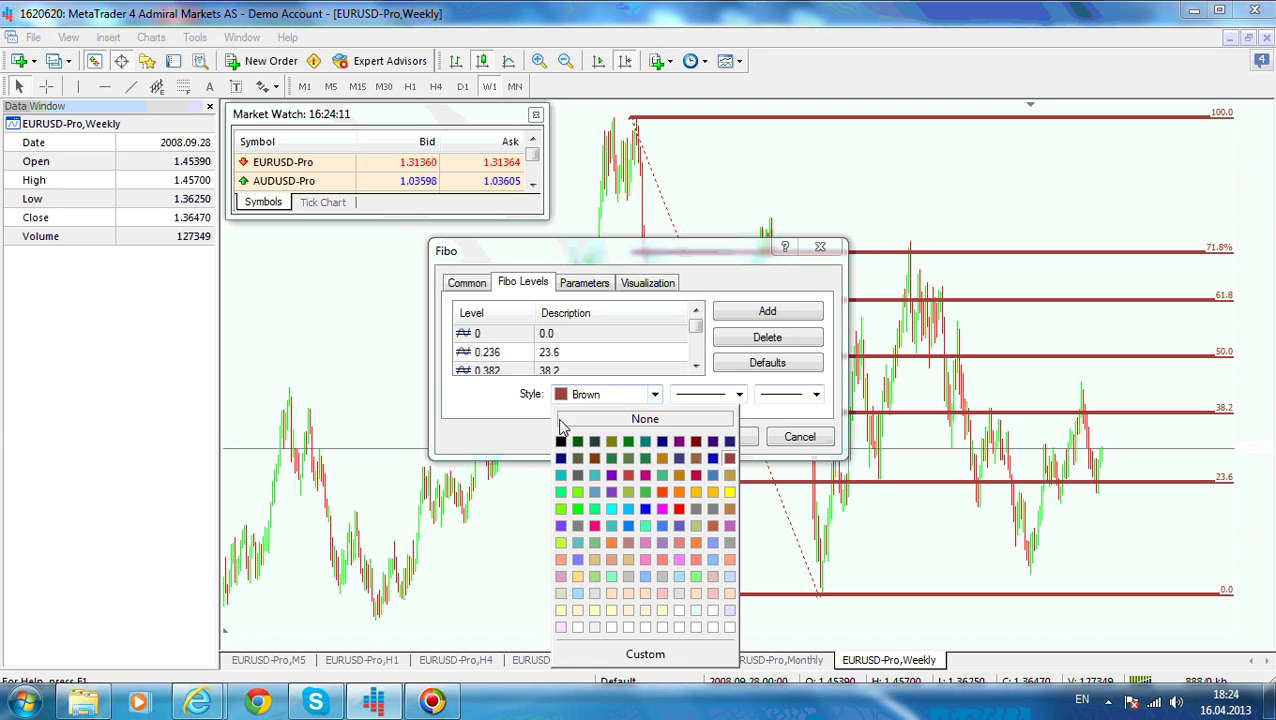
pyautogui.click(561, 436)
pyautogui.click(724, 440)
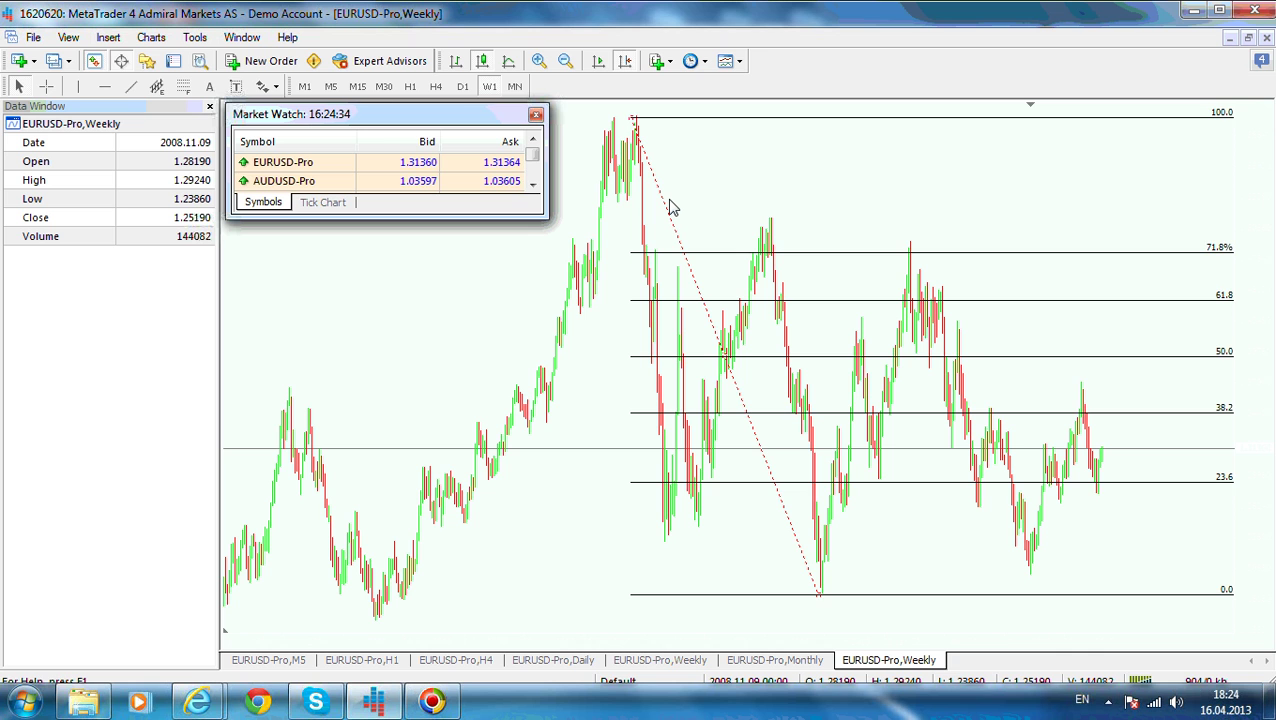
# Step: Delete the weekly retracement and draw a new one from the late-2009 swing high down to the 2010 swing low
pyautogui.press('Delete')
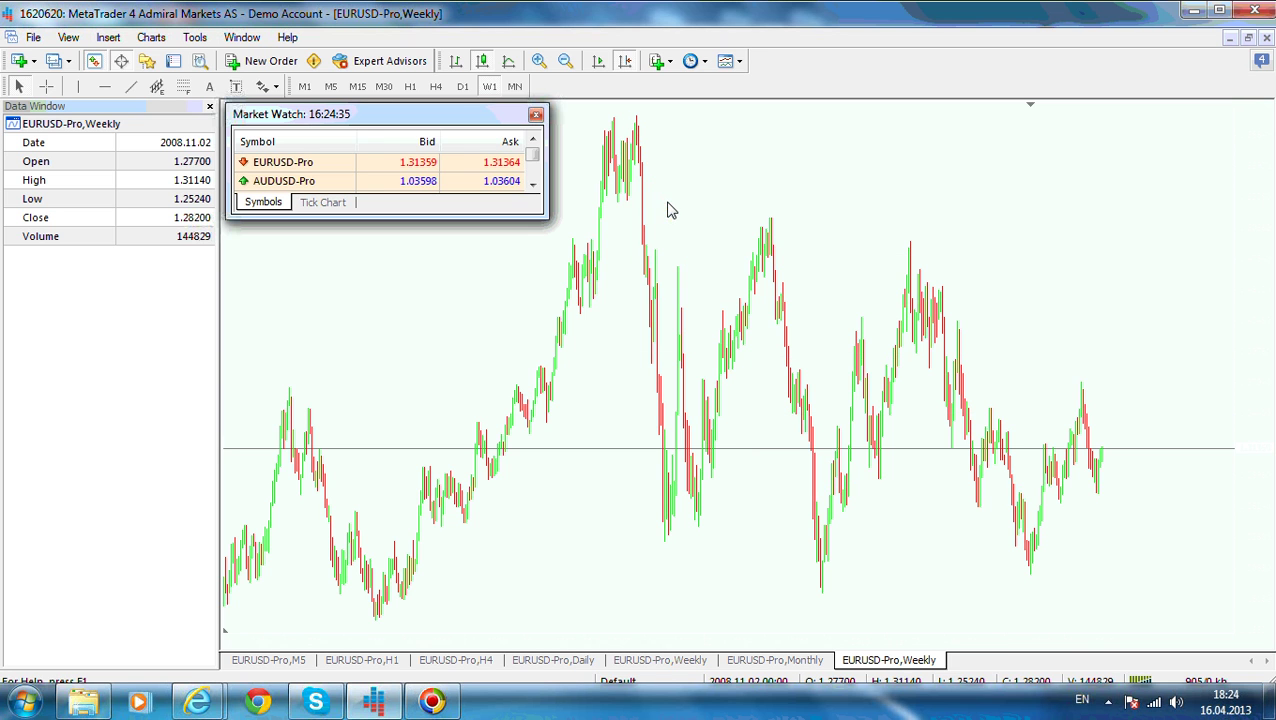
pyautogui.click(184, 88)
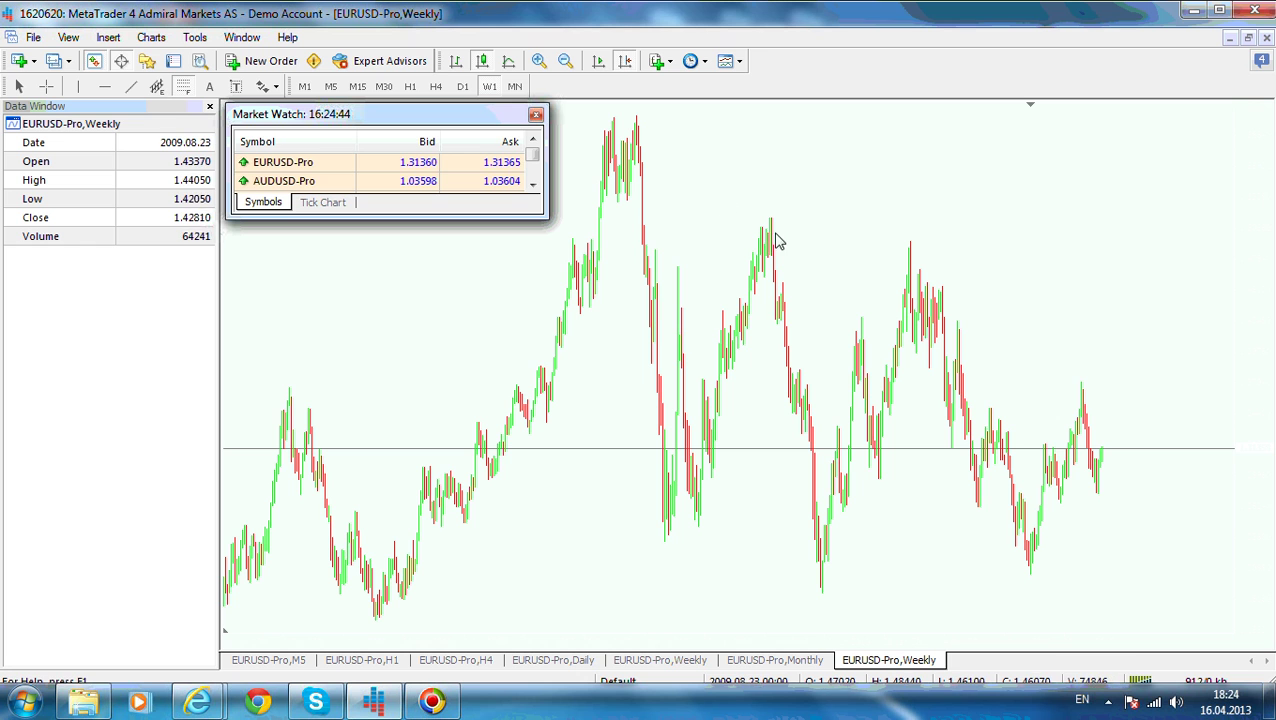
pyautogui.moveTo(770, 222); pyautogui.dragTo(822, 595)
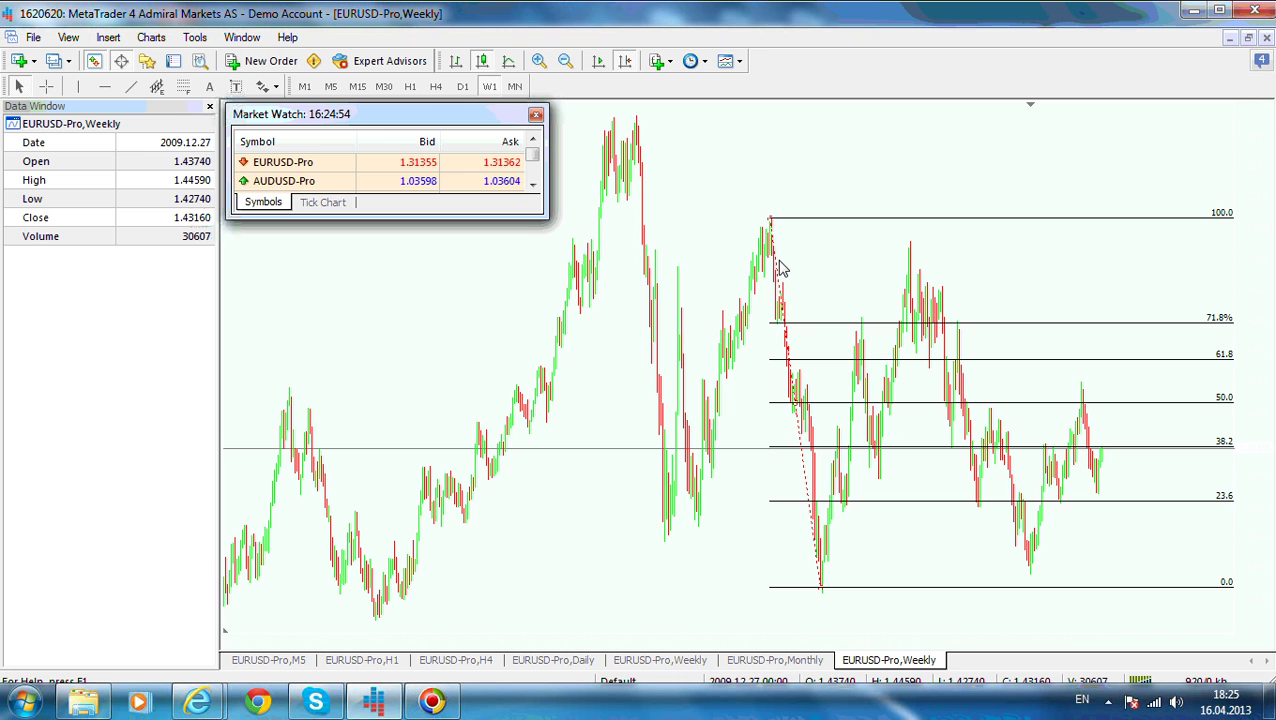
# Step: Delete the retracement drawn from the late-2009 high and switch the chart to the daily timeframe
pyautogui.press('Delete')
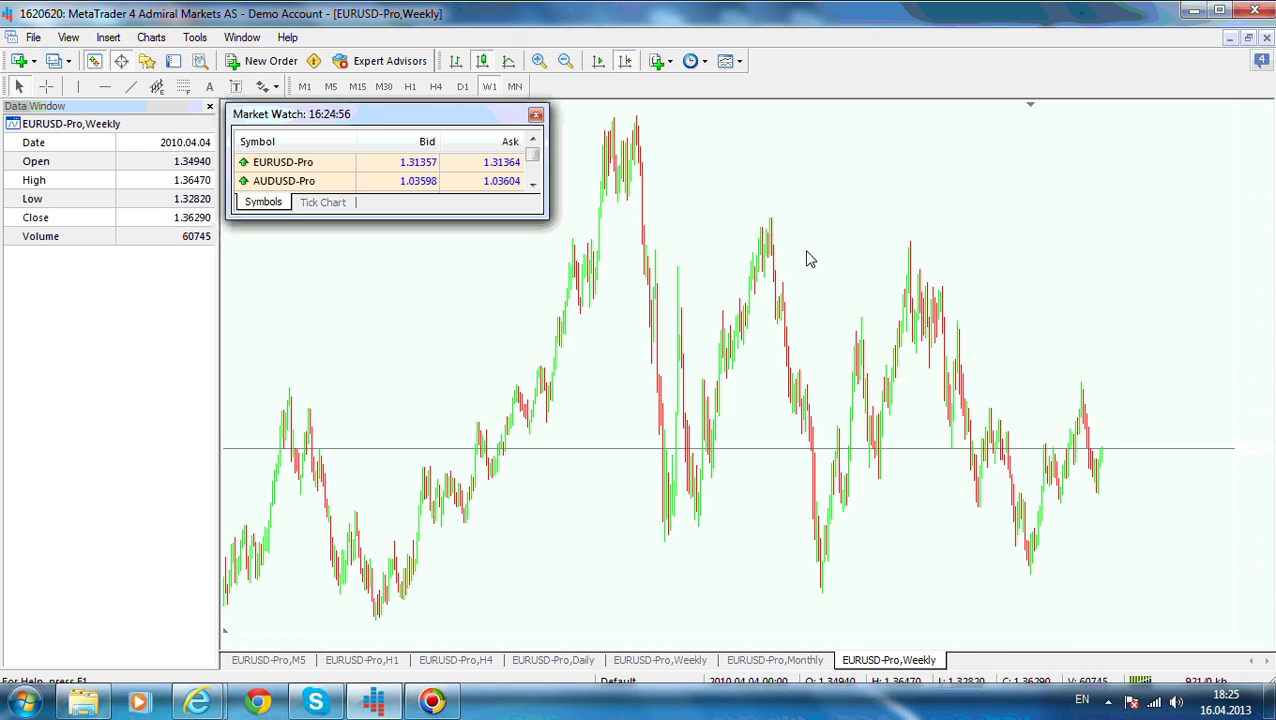
pyautogui.click(462, 86)
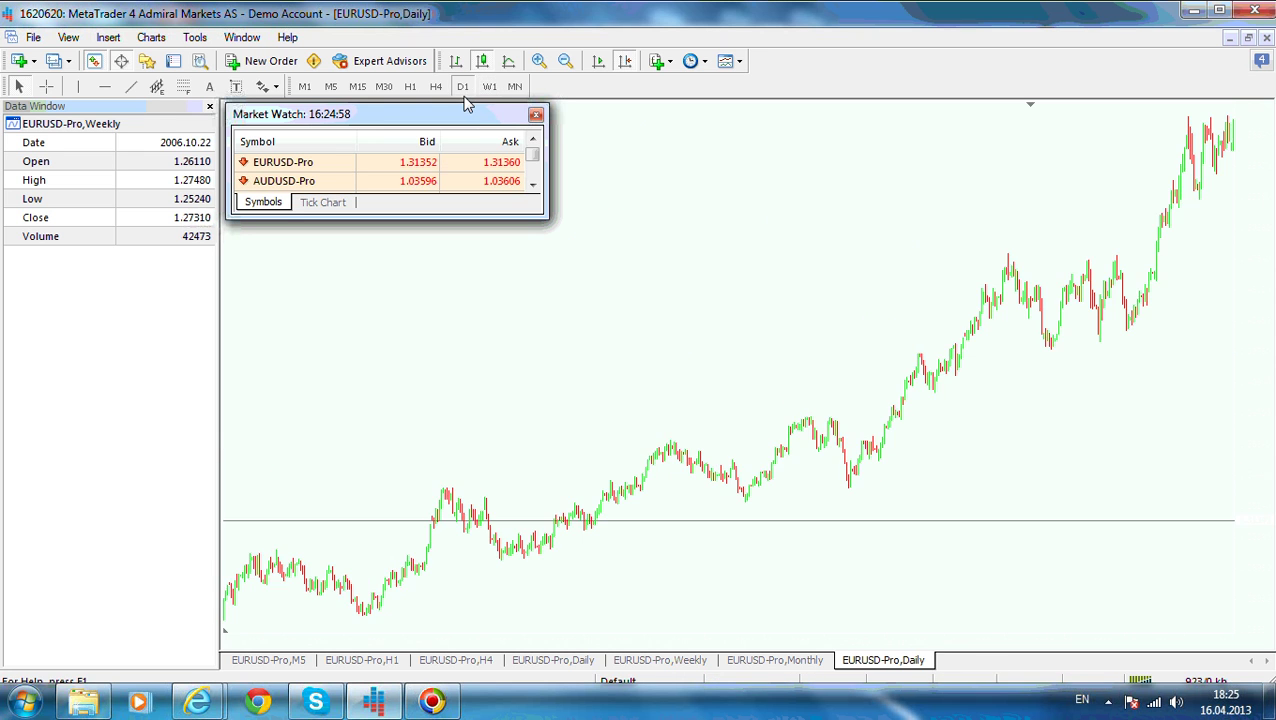
# Step: Draw a Fibonacci retracement on the daily chart from the August 2012 swing low up to the September 2012 swing high
pyautogui.scroll(-15, 518, 331)
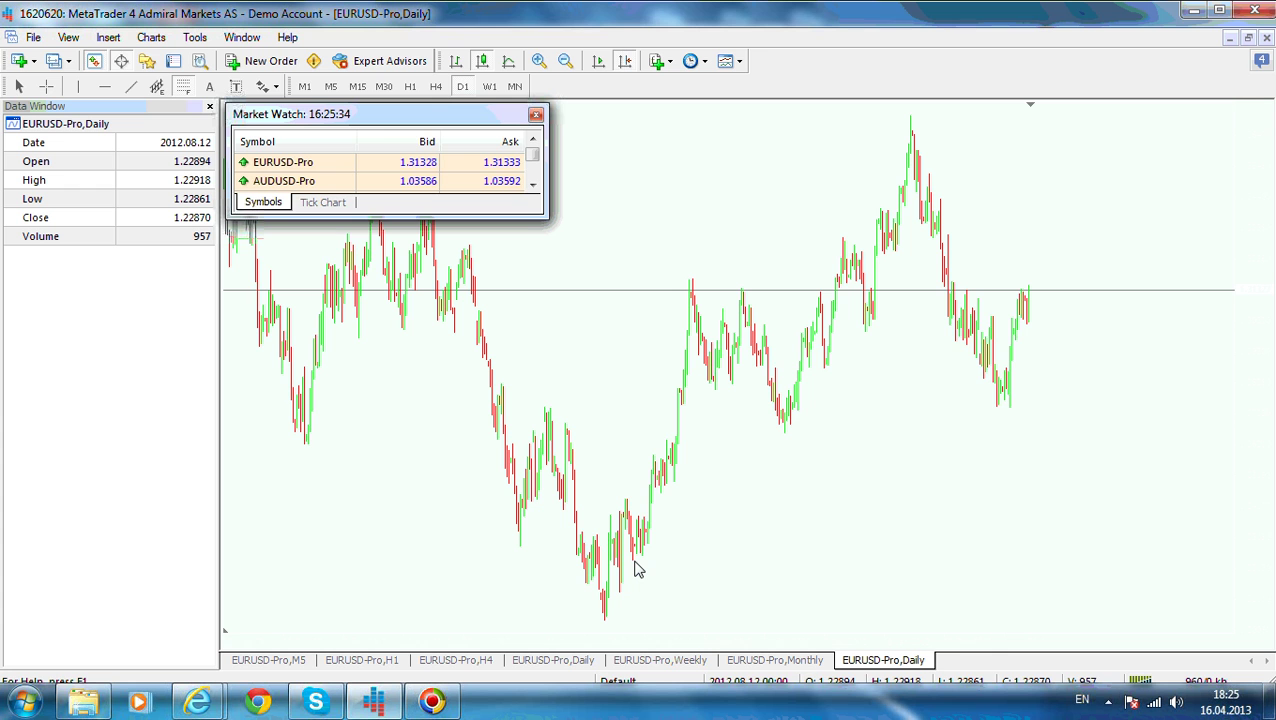
pyautogui.moveTo(637, 542)
pyautogui.mouseDown()
pyautogui.moveTo(703, 289)
pyautogui.moveTo(690, 283)
pyautogui.mouseUp()
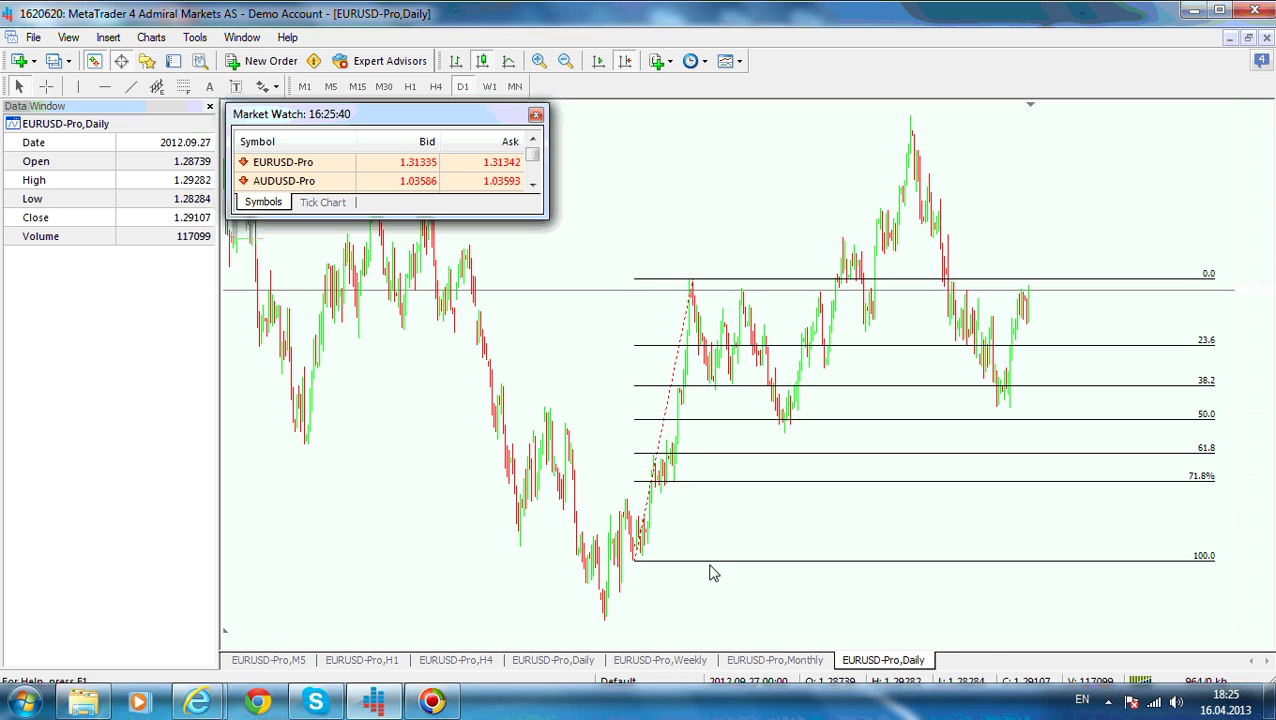